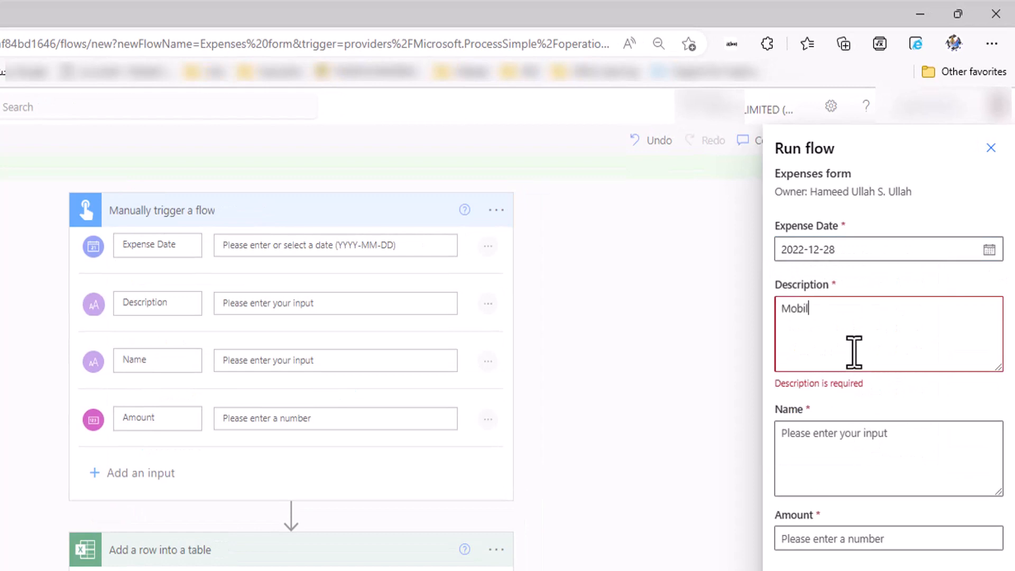
Enter the person's name and the amount for the Mobile Recharge expense, then run the flow.
{"action": "left_click", "coordinate": [867, 438]}
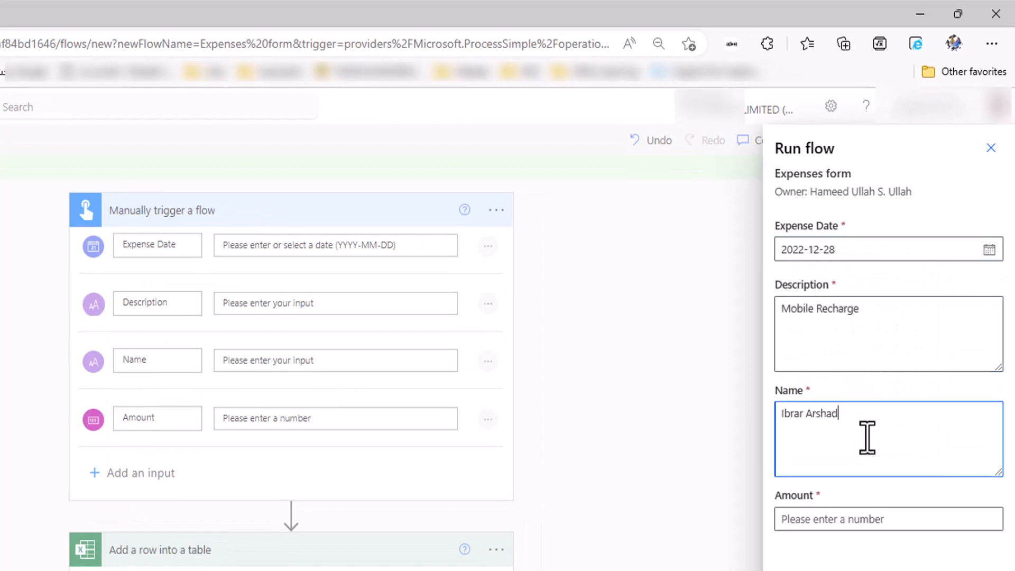
{"action": "left_click", "coordinate": [802, 518]}
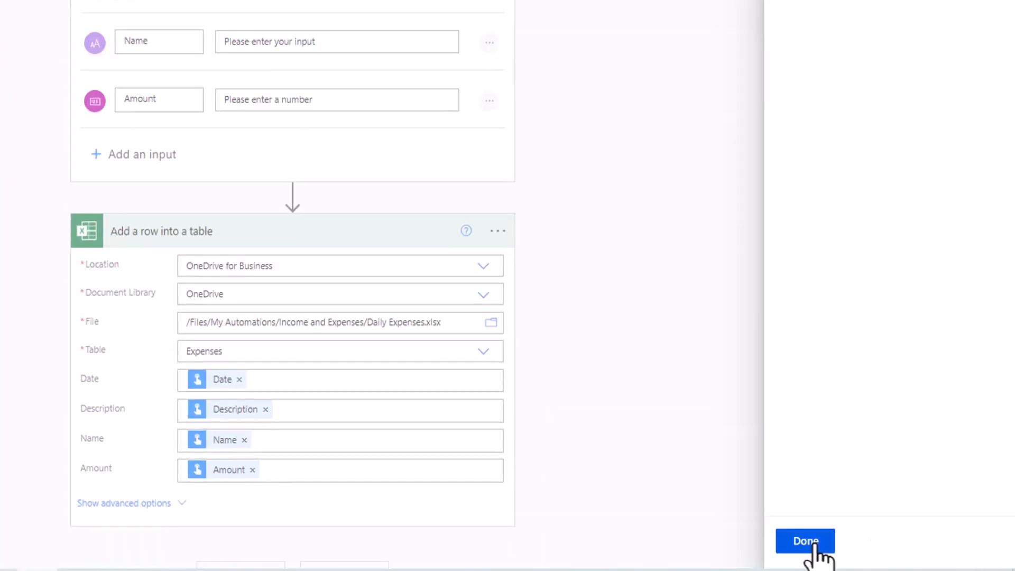
{"action": "left_click", "coordinate": [814, 547]}
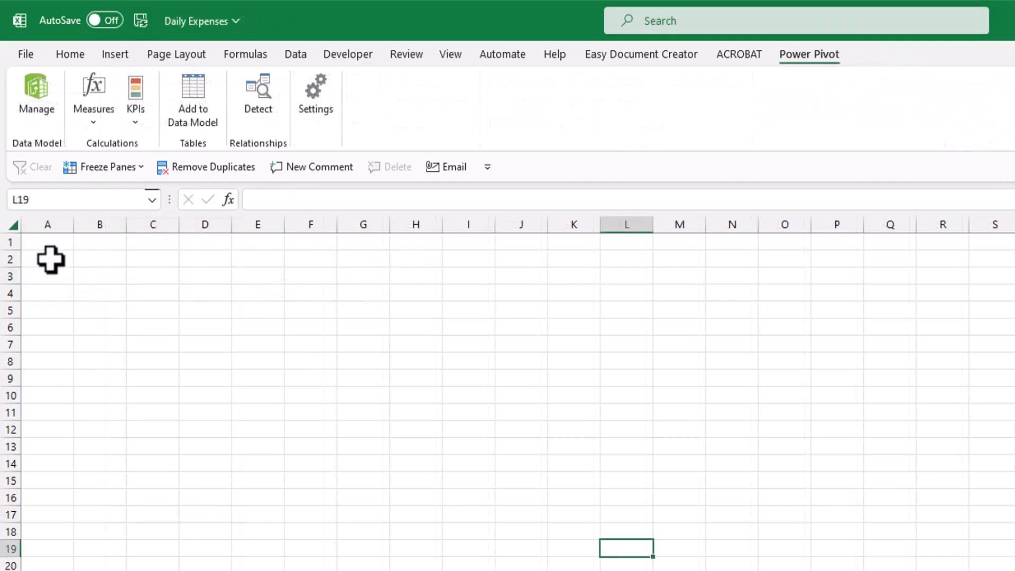
Enter the headers Date, Description, Name and Amount in A2:D2.
{"action": "left_click", "coordinate": [50, 259]}
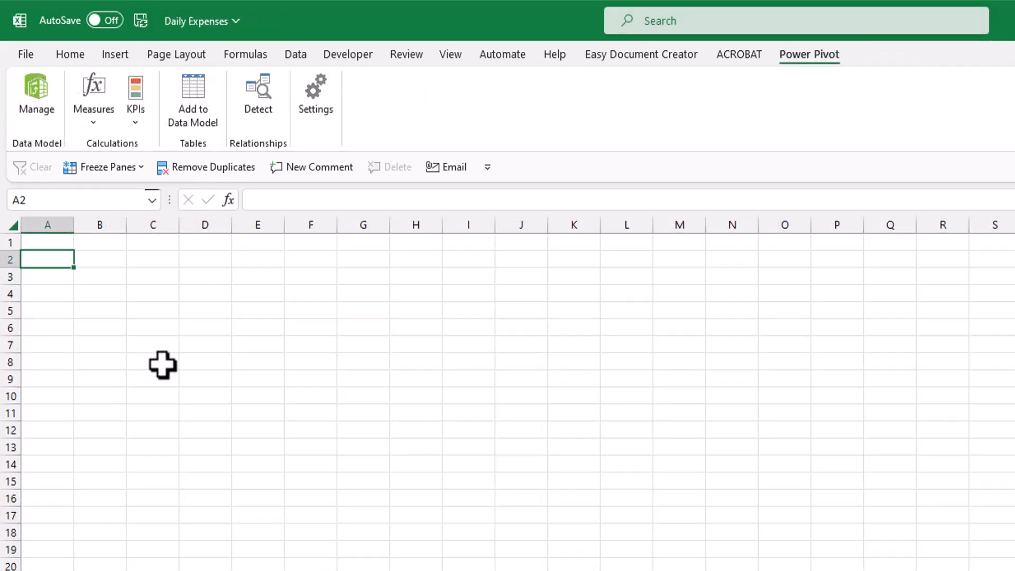
{"action": "type", "text": "Date"}
{"action": "key", "text": "Tab"}
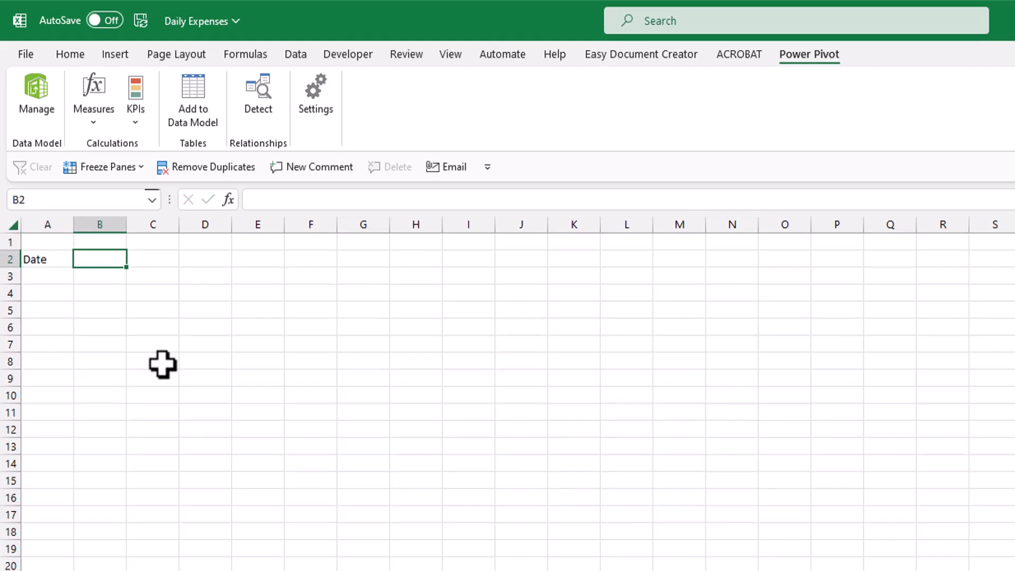
{"action": "type", "text": "Description"}
{"action": "key", "text": "Tab"}
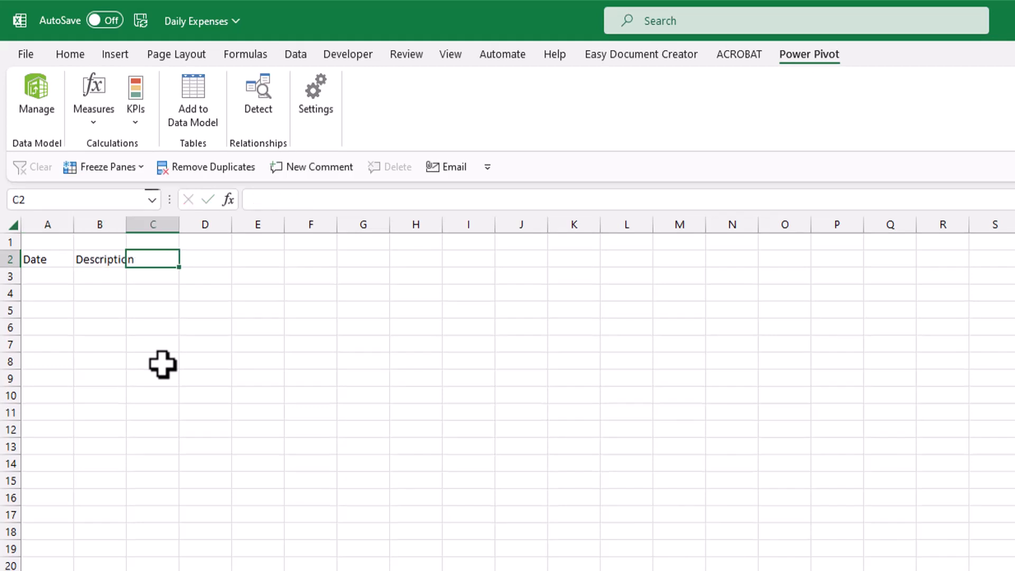
{"action": "type", "text": "Name"}
{"action": "key", "text": "Tab"}
{"action": "type", "text": "Amount"}
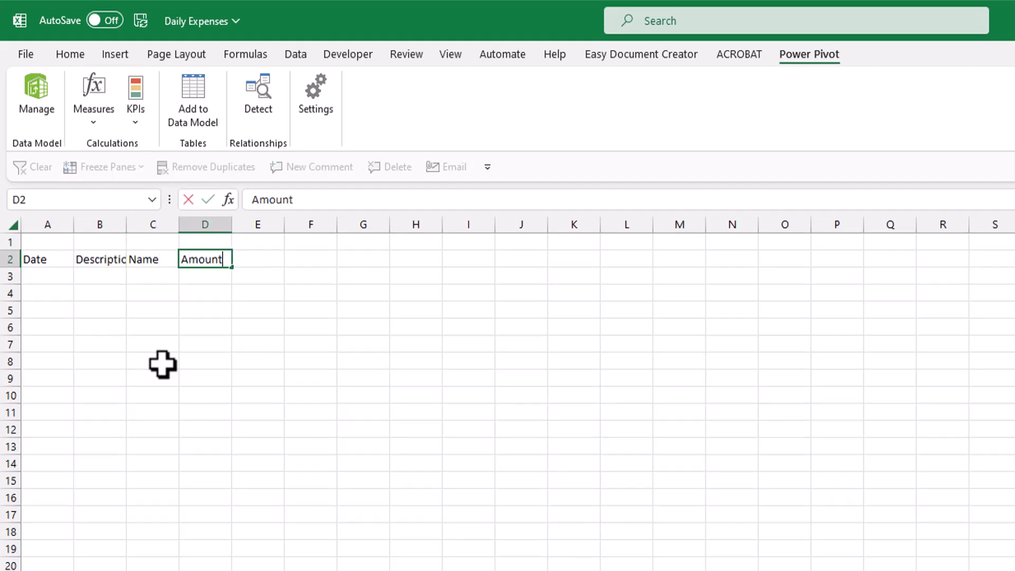
{"action": "key", "text": "Tab"}
Title A1 'Daily Expenses' and centre it across A1:B1 with Center Across Selection.
{"action": "left_click", "coordinate": [60, 243]}
{"action": "type", "text": "Daily Expenses"}
{"action": "left_click_drag", "start_coordinate": [60, 243], "coordinate": [136, 243]}
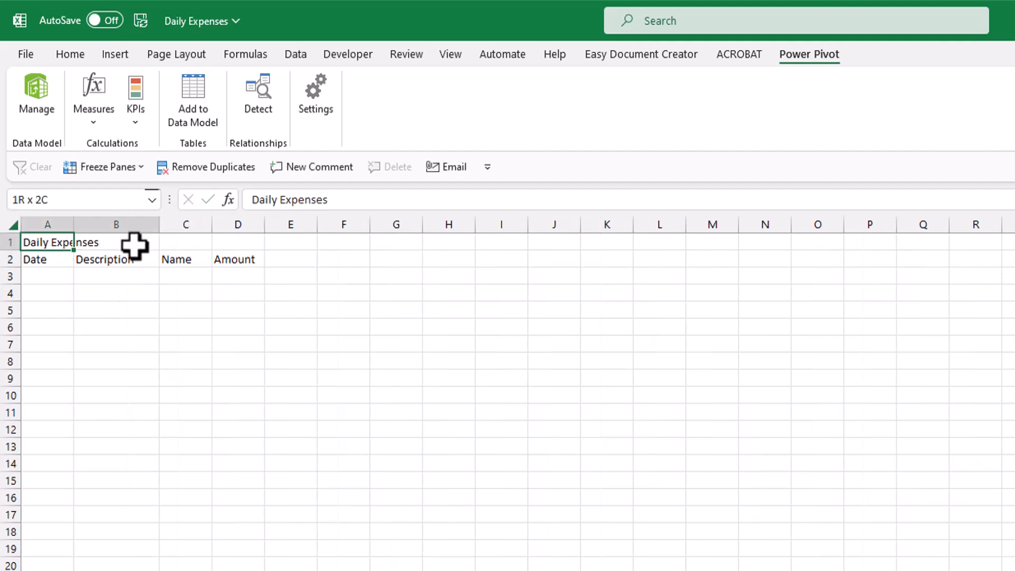
{"action": "key", "text": "ctrl+1"}
{"action": "left_click", "coordinate": [135, 207]}
{"action": "left_click", "coordinate": [132, 263]}
{"action": "left_click", "coordinate": [125, 344]}
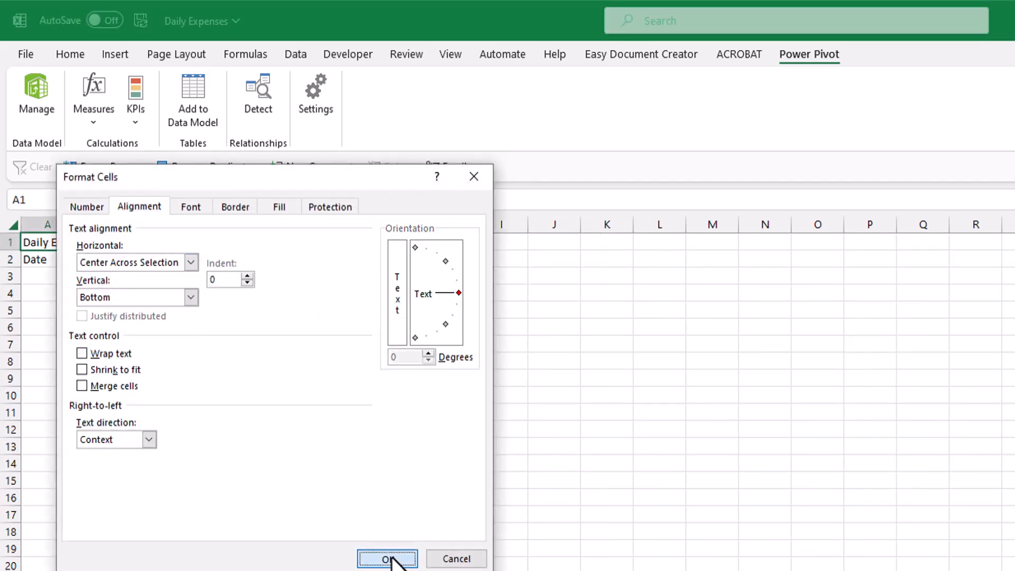
{"action": "left_click", "coordinate": [388, 558]}
Add the first row: 27-12-2022, Fuel in Car, a person's name, amount 50.
{"action": "key", "text": "Down"}
{"action": "key", "text": "Down"}
{"action": "type", "text": "27-12-2022"}
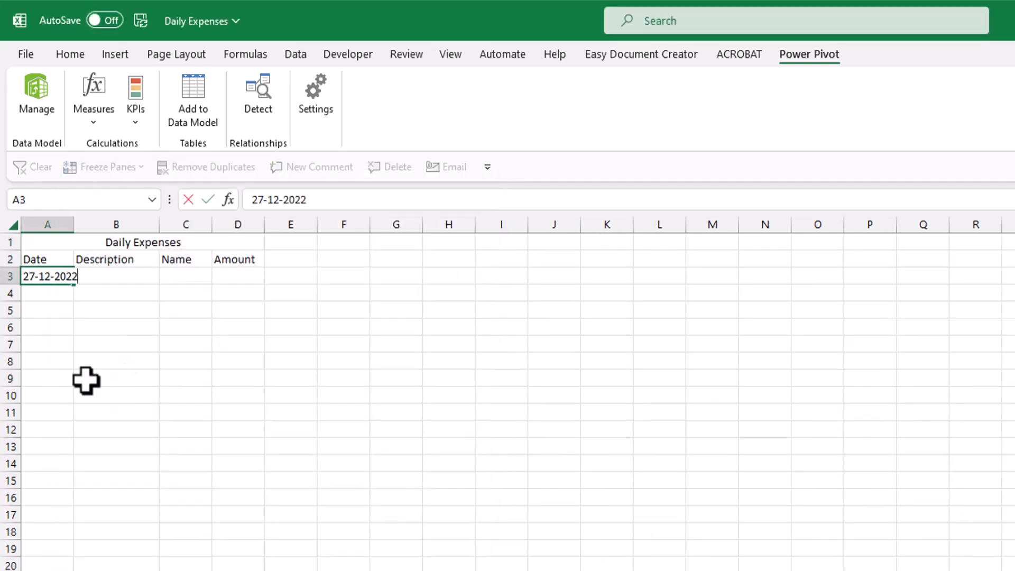
{"action": "key", "text": "Tab"}
{"action": "type", "text": "Fuel"}
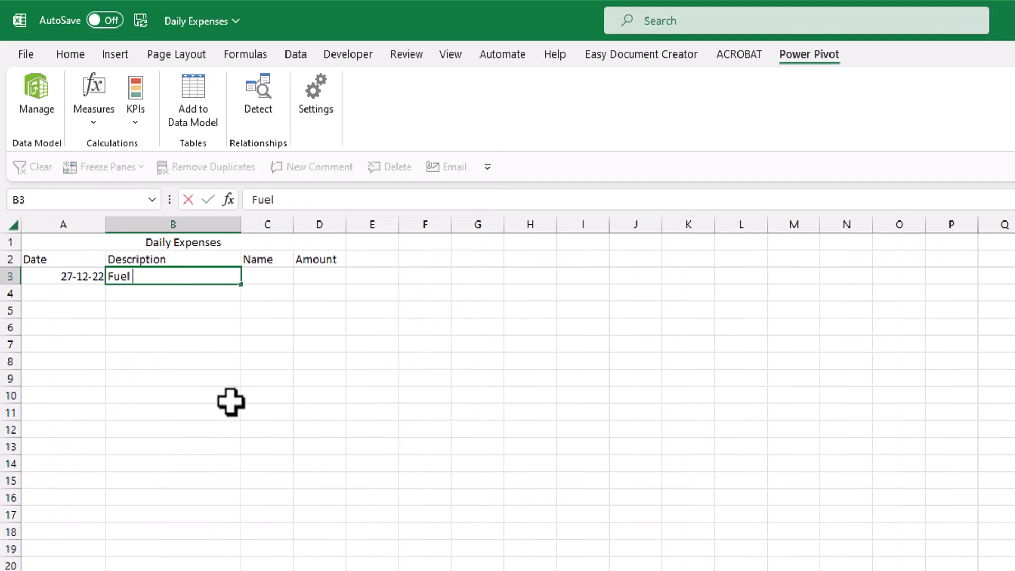
{"action": "type", "text": " in Car"}
{"action": "key", "text": "Tab"}
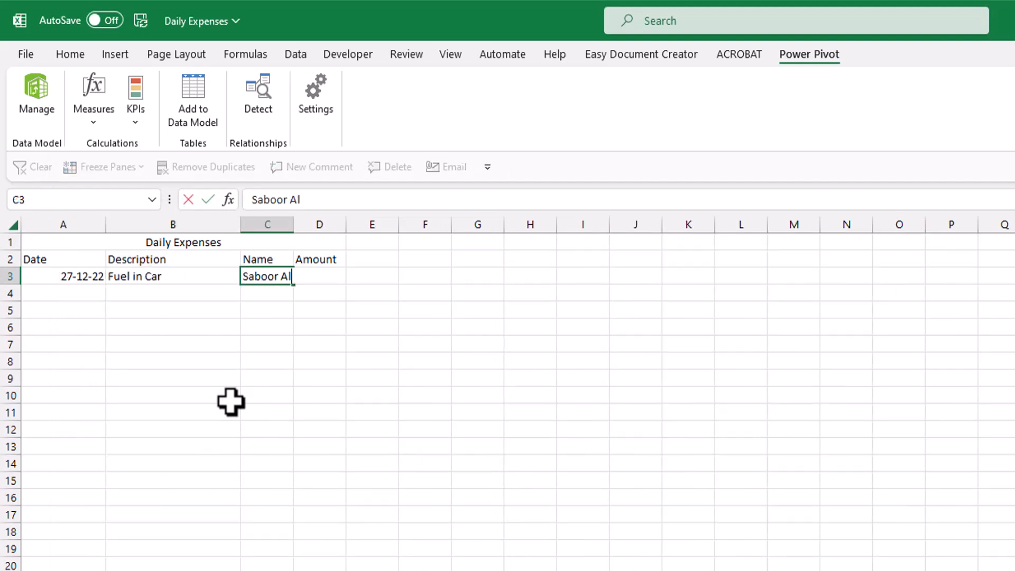
{"action": "key", "text": "Tab"}
{"action": "type", "text": "50"}
{"action": "key", "text": "Tab"}
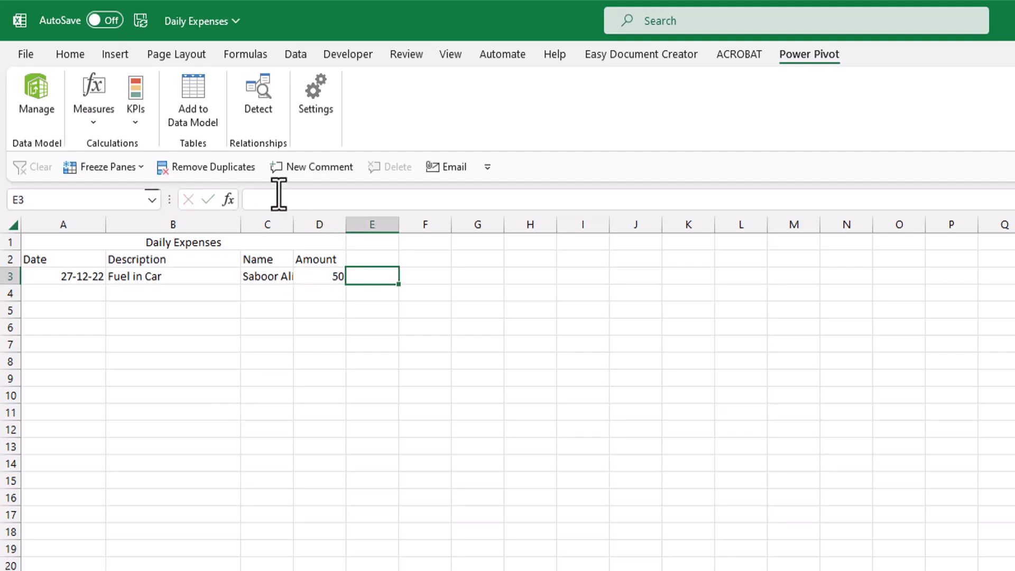
{"action": "left_click_drag", "start_coordinate": [349, 259], "coordinate": [91, 271]}
Convert the header and expense row into an Excel table with headers.
{"action": "key", "text": "ctrl+t"}
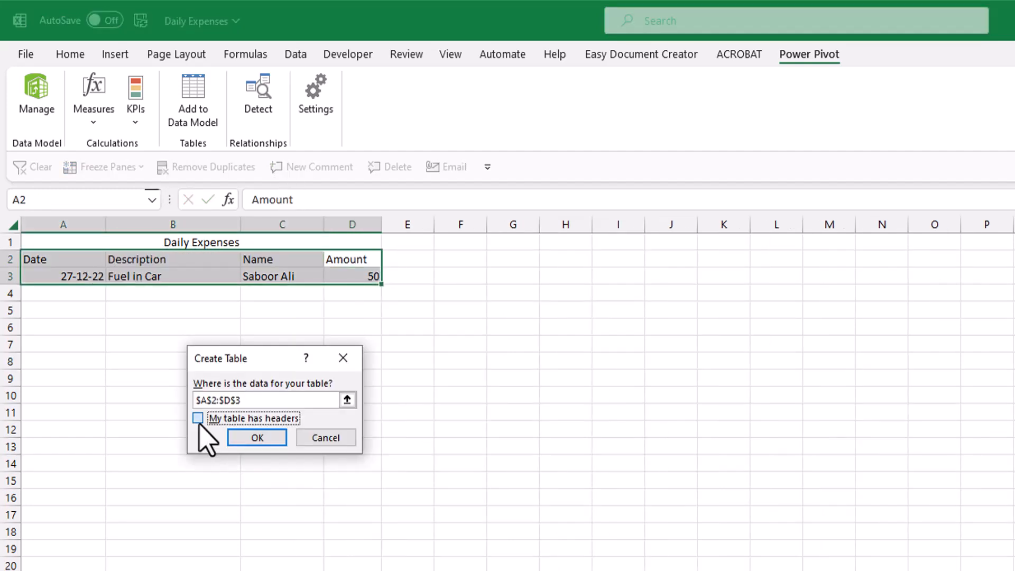
{"action": "left_click", "coordinate": [257, 438]}
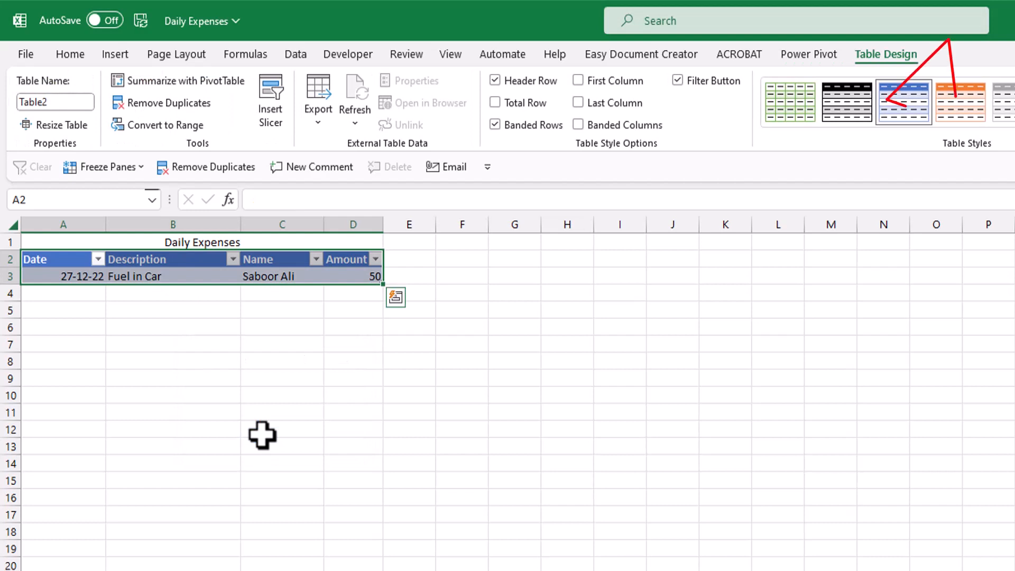
{"action": "left_click", "coordinate": [290, 276]}
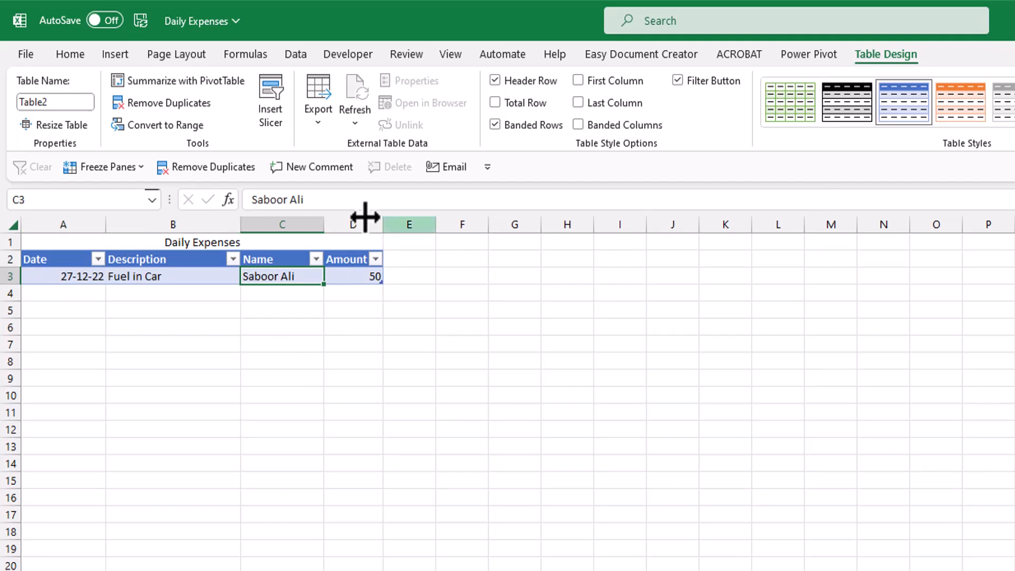
Rename the table from Table2 to Expenses and save the workbook.
{"action": "left_click", "coordinate": [72, 102]}
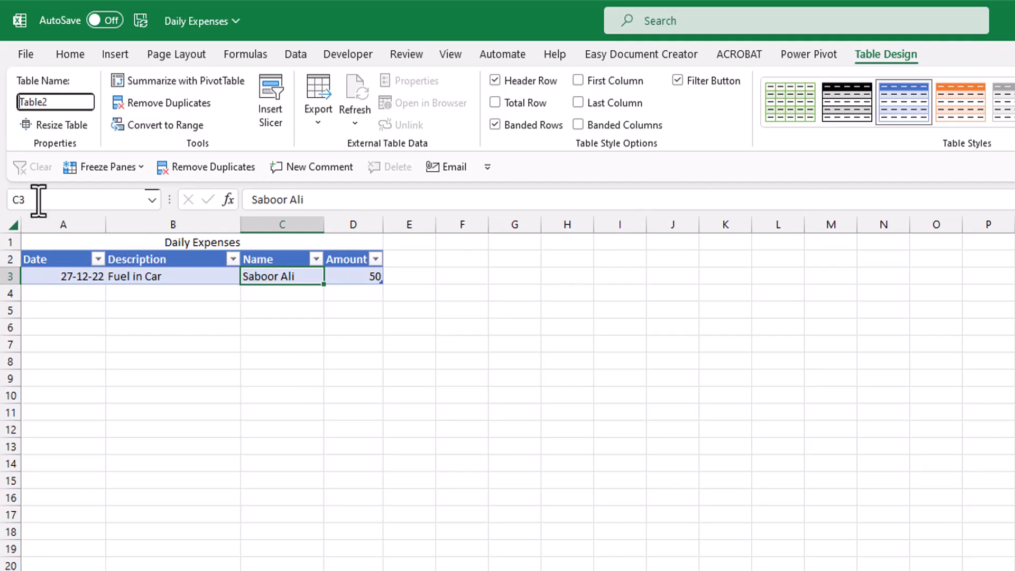
{"action": "double_click", "coordinate": [60, 102]}
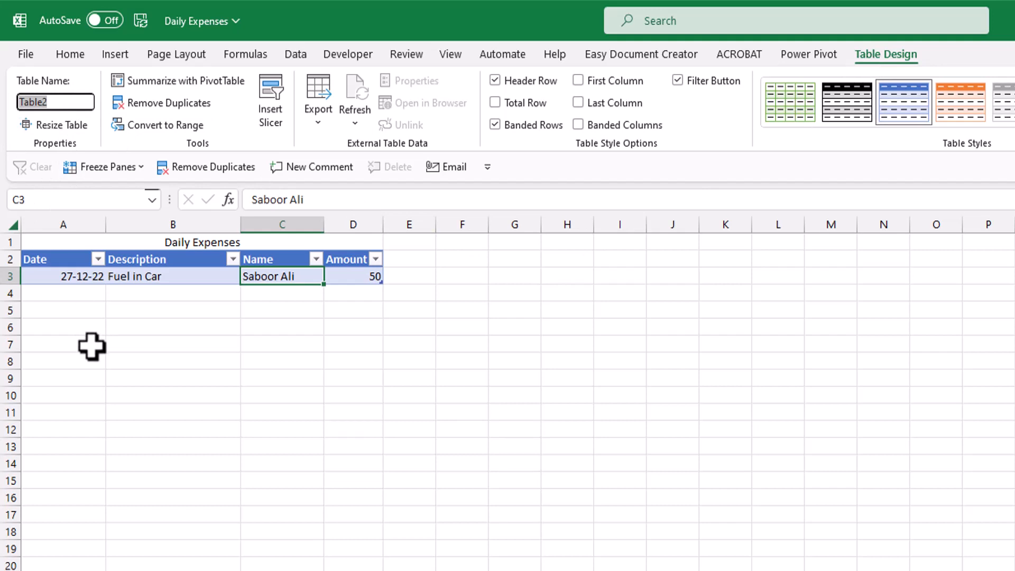
{"action": "type", "text": "Expenses"}
{"action": "key", "text": "Return"}
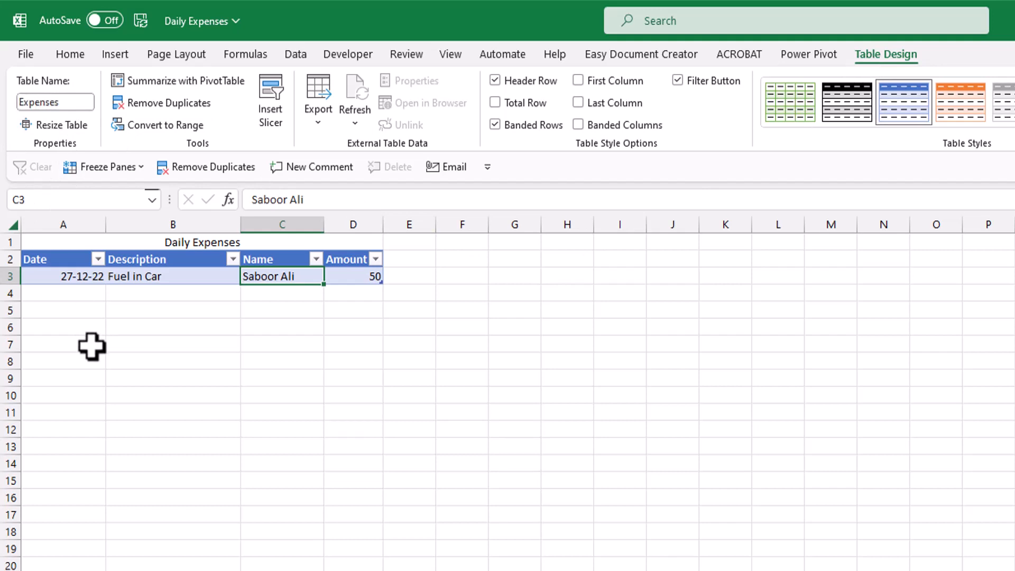
{"action": "left_click", "coordinate": [175, 277]}
{"action": "left_click", "coordinate": [84, 277]}
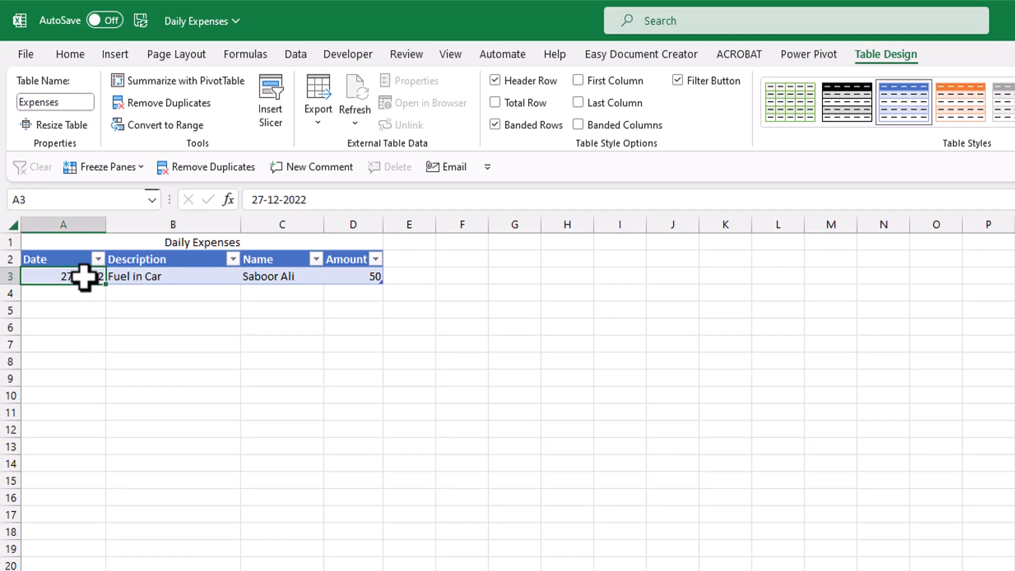
{"action": "key", "text": "ctrl+s"}
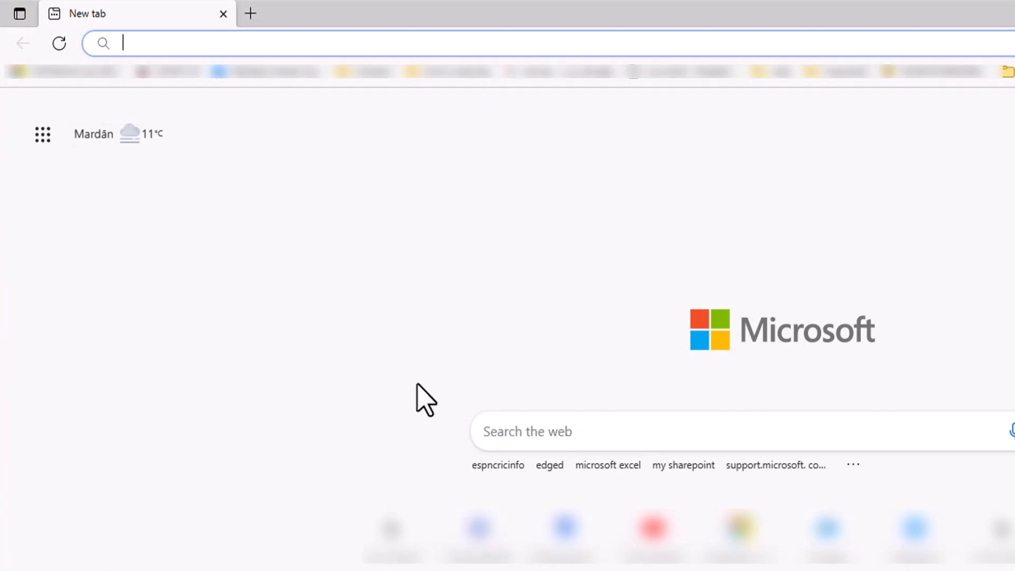
Go to office.com and launch Power Automate from the All apps list.
{"action": "type", "text": "office.co"}
{"action": "key", "text": "Return"}
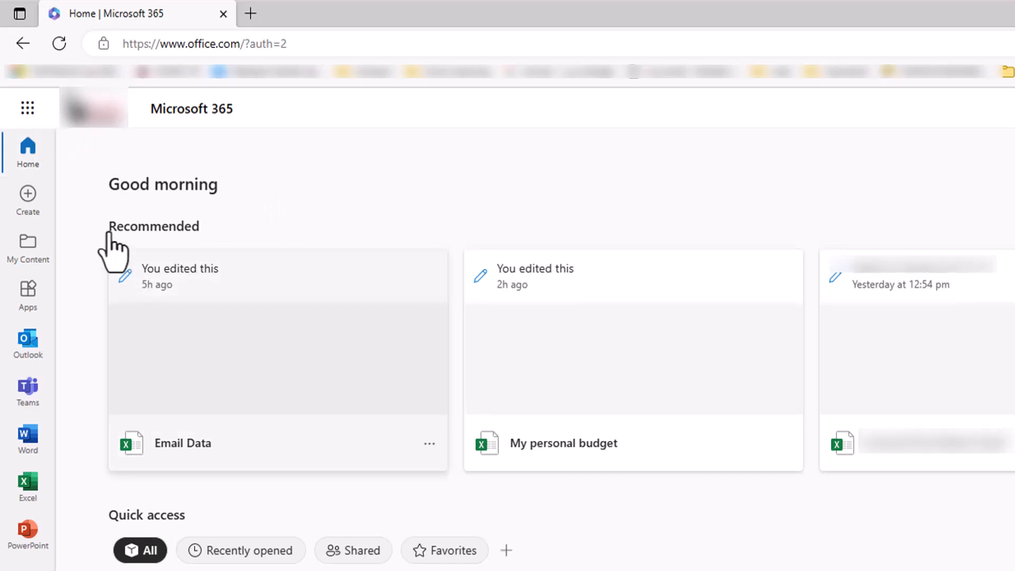
{"action": "left_click", "coordinate": [31, 117]}
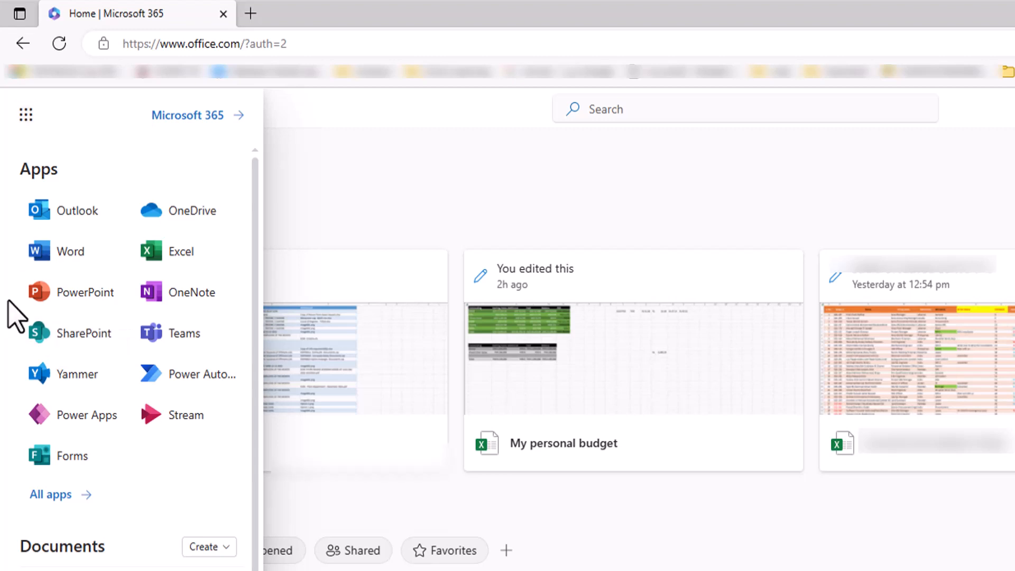
{"action": "left_click", "coordinate": [53, 498]}
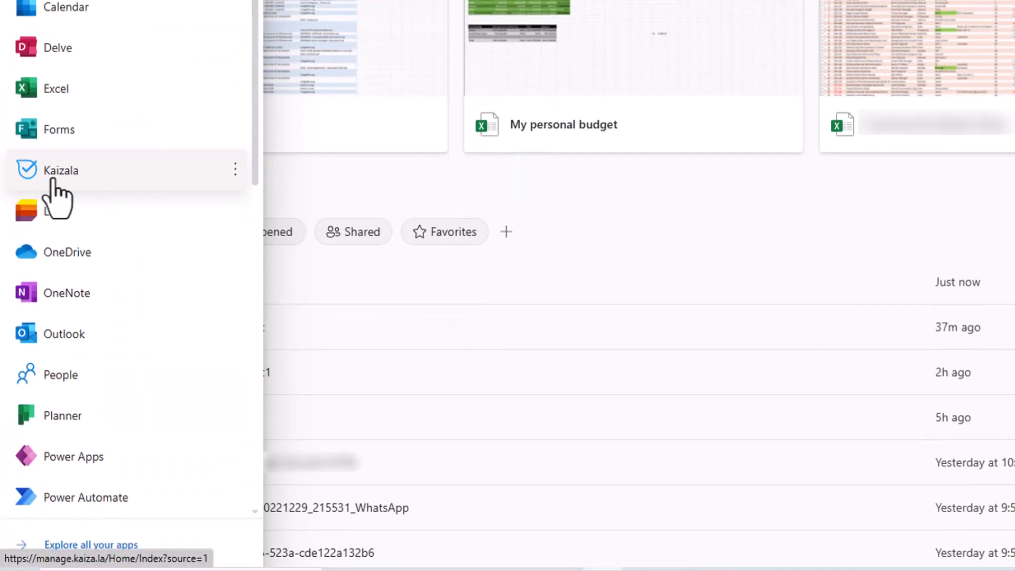
{"action": "left_click", "coordinate": [102, 500]}
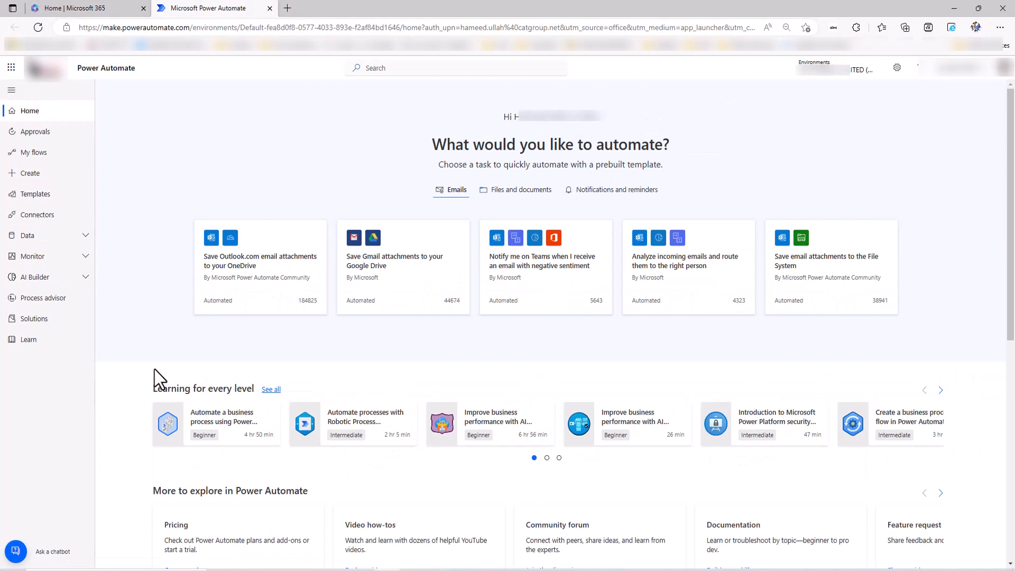
Create an instant cloud flow named 'Expenses form' using the Manually trigger a flow trigger.
{"action": "left_click", "coordinate": [37, 174]}
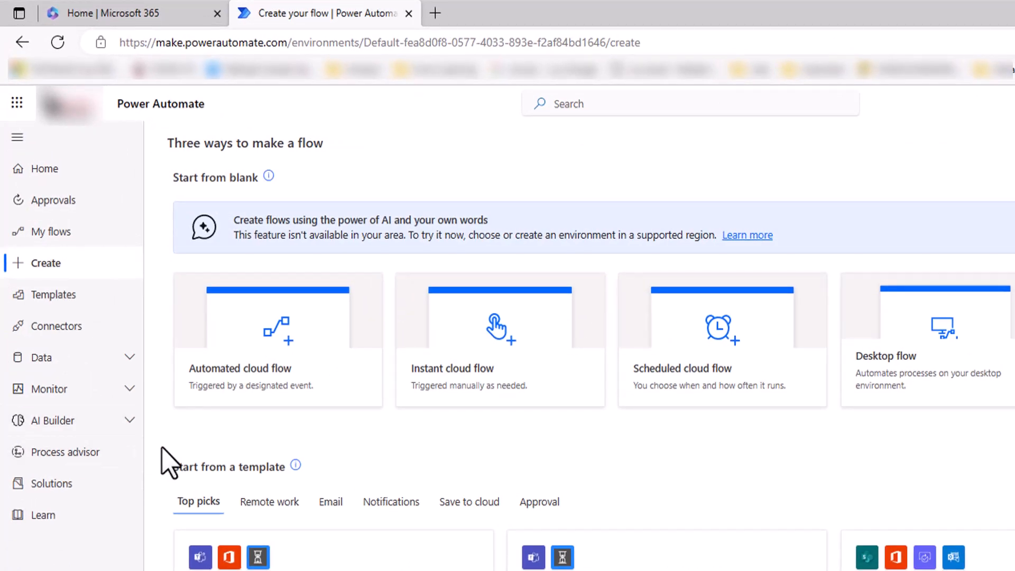
{"action": "left_click", "coordinate": [450, 372]}
{"action": "type", "text": "Expenses form"}
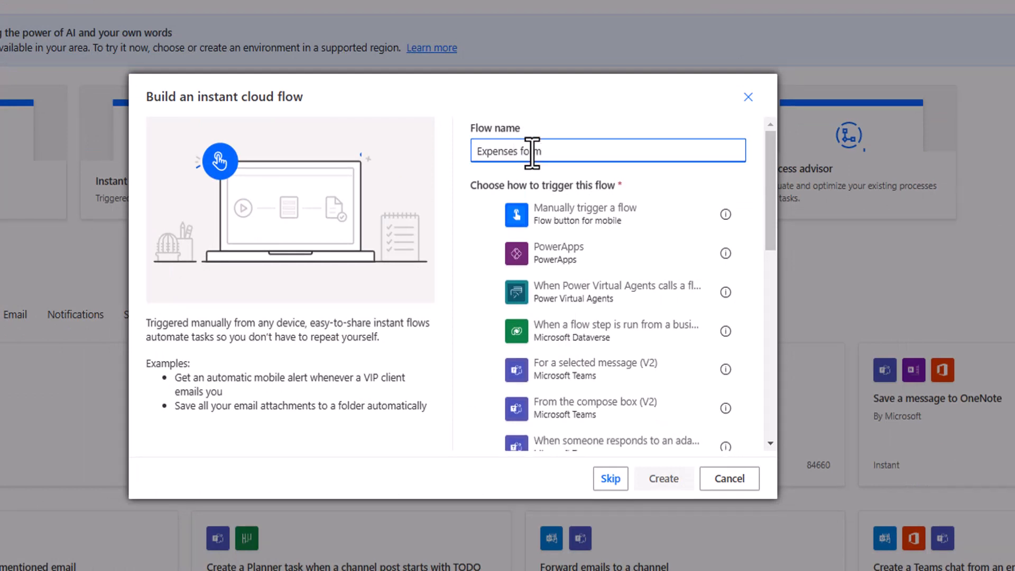
{"action": "left_click", "coordinate": [491, 217]}
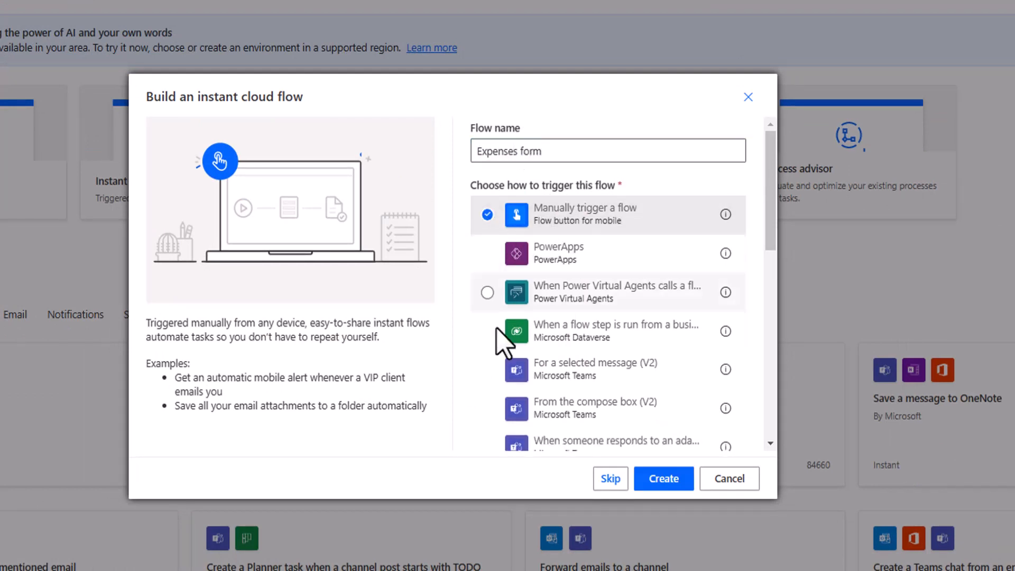
{"action": "left_click", "coordinate": [642, 479]}
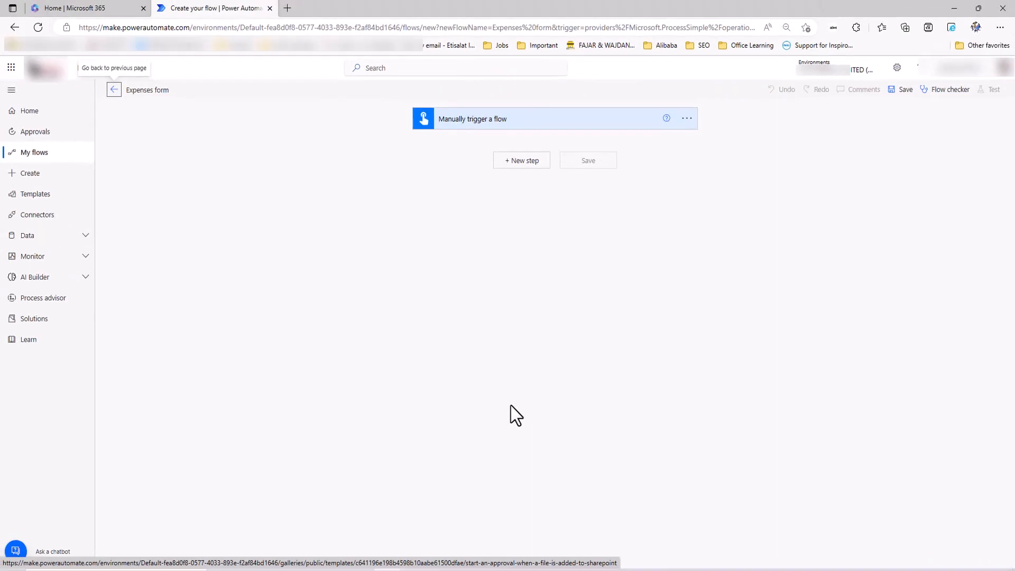
Add a date input to the manual trigger titled Expense Date.
{"action": "left_click", "coordinate": [193, 123]}
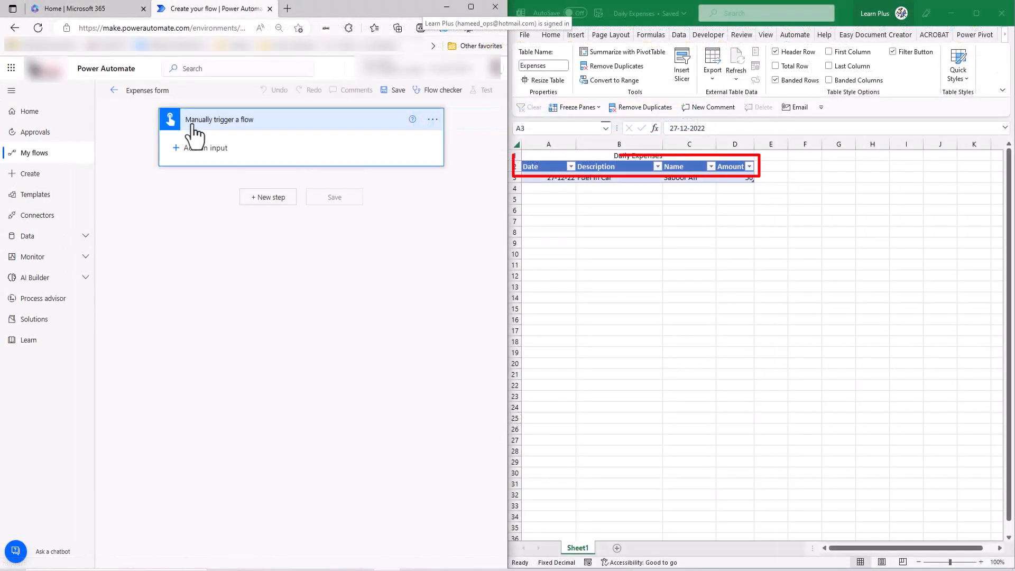
{"action": "left_click", "coordinate": [193, 123]}
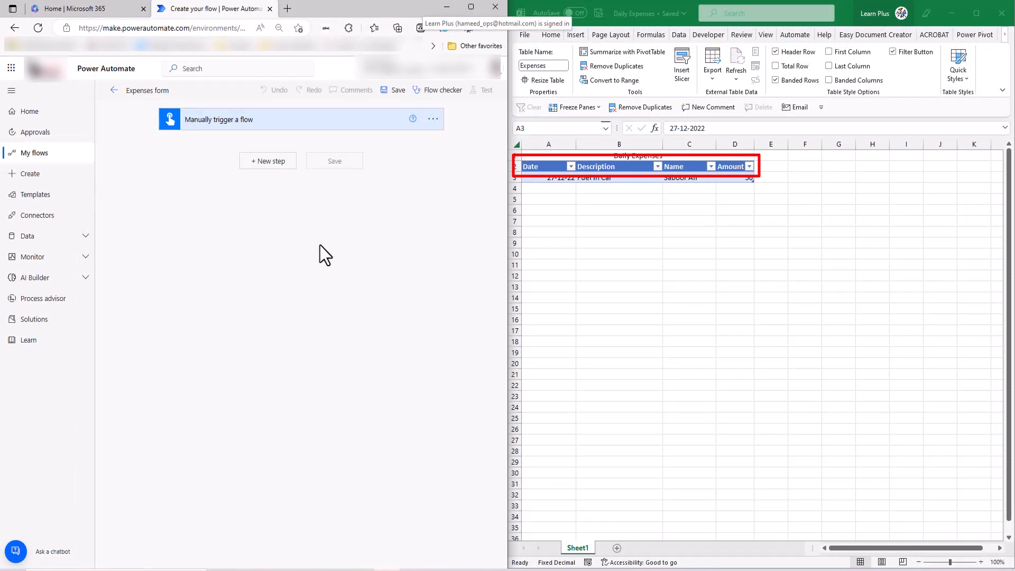
{"action": "left_click", "coordinate": [194, 123]}
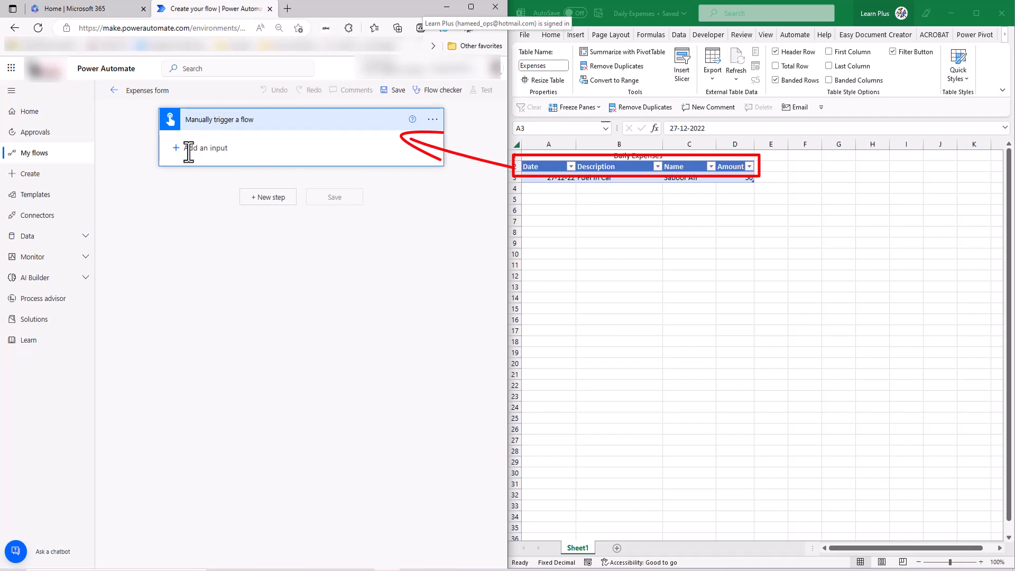
{"action": "left_click", "coordinate": [189, 149]}
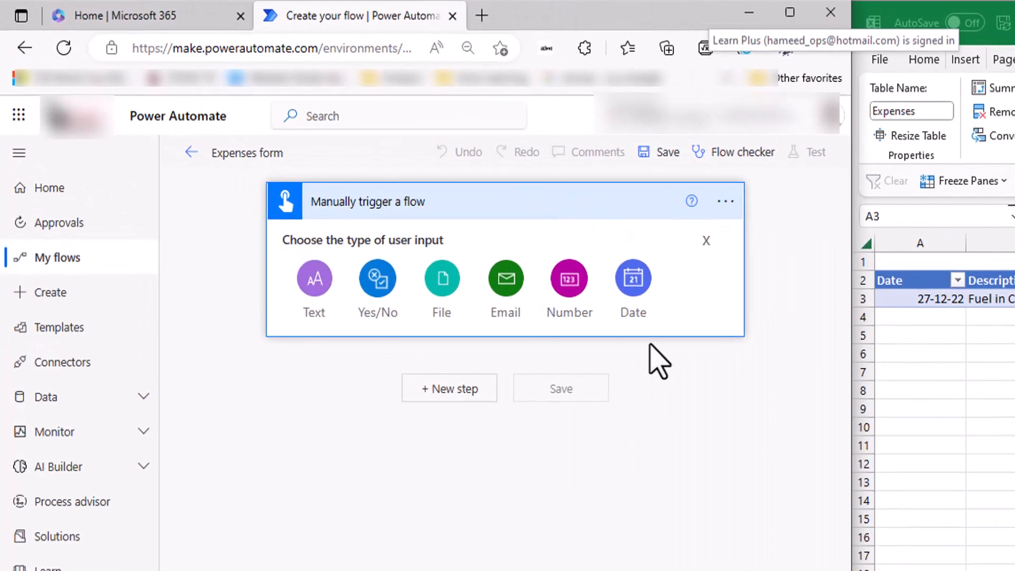
{"action": "left_click", "coordinate": [632, 280]}
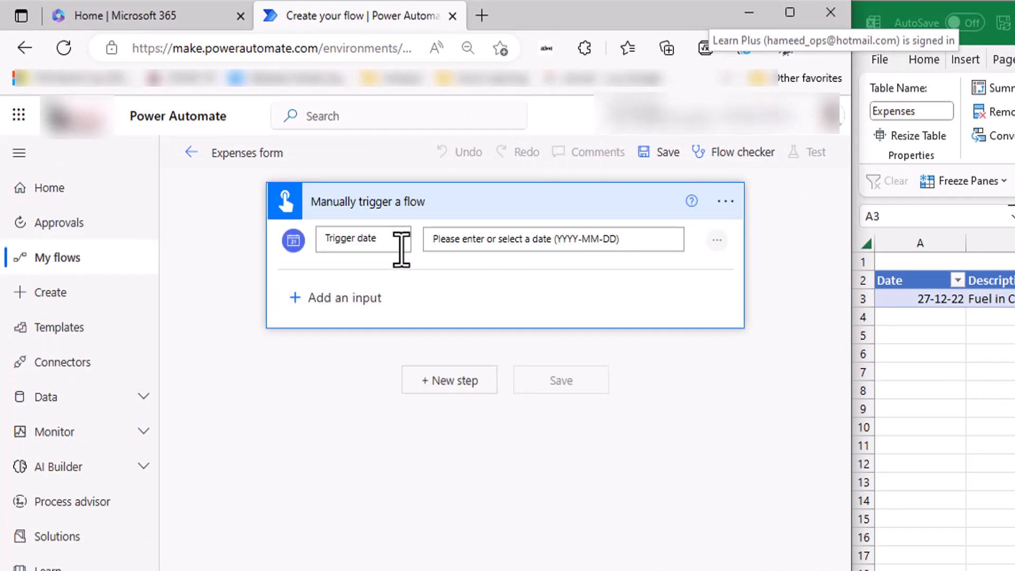
{"action": "left_click_drag", "start_coordinate": [401, 244], "coordinate": [256, 238]}
{"action": "key", "text": "BackSpace"}
{"action": "type", "text": "Expense Date"}
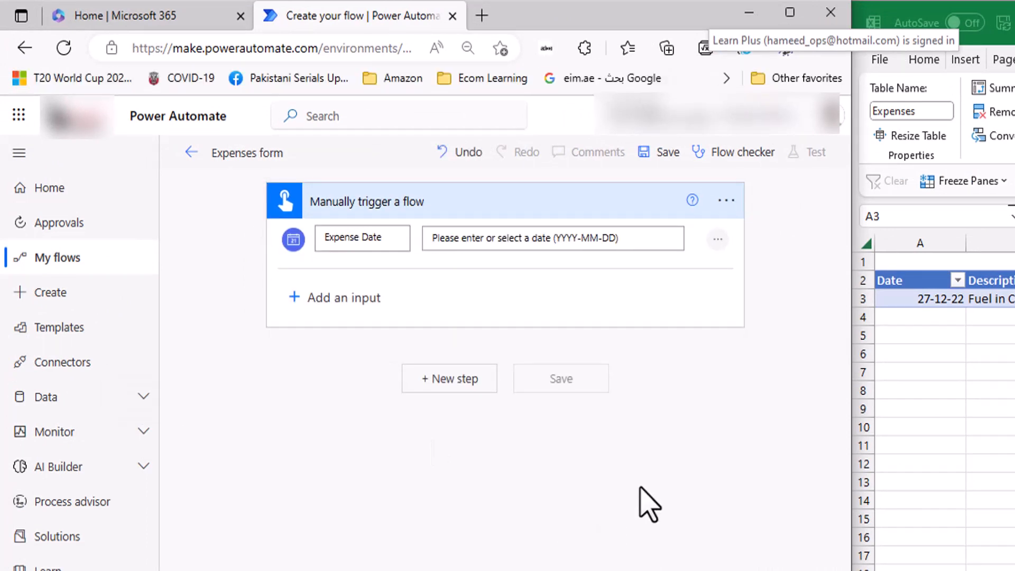
Add two text inputs titled Description and Name.
{"action": "left_click", "coordinate": [339, 300]}
{"action": "left_click", "coordinate": [379, 343]}
{"action": "left_click_drag", "start_coordinate": [355, 302], "coordinate": [176, 305]}
{"action": "type", "text": "Des"}
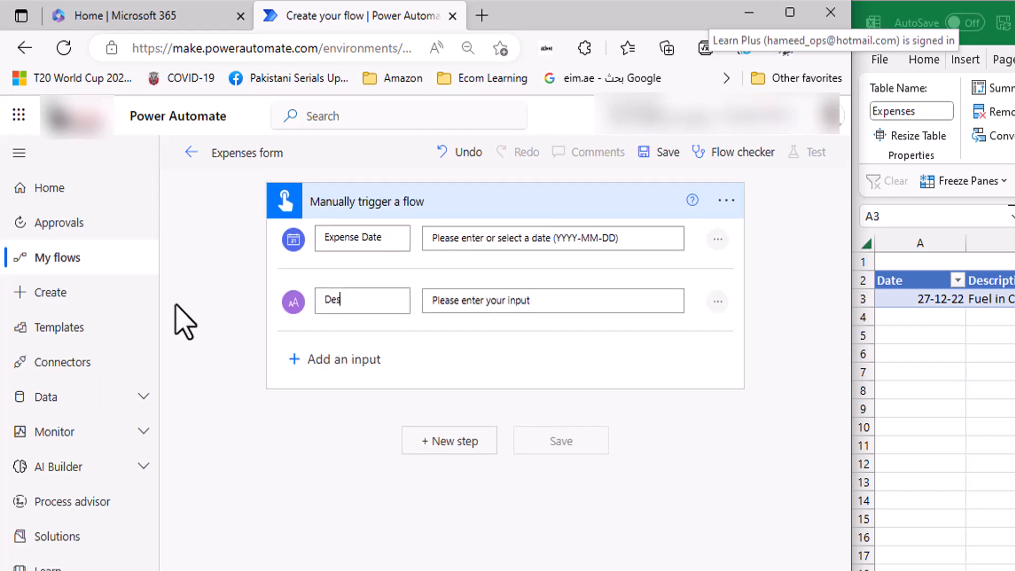
{"action": "type", "text": "cription"}
{"action": "left_click", "coordinate": [333, 360]}
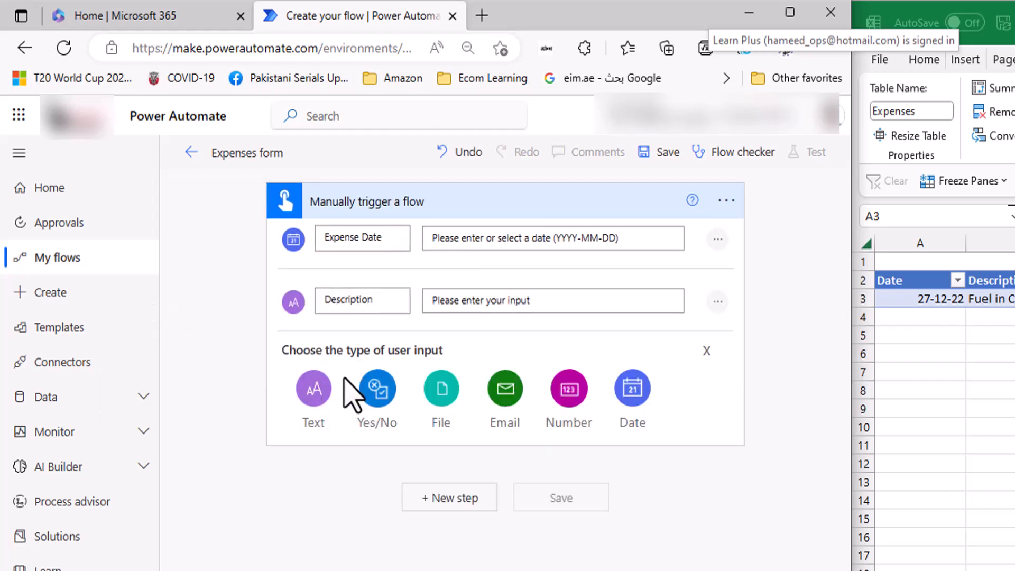
{"action": "left_click", "coordinate": [314, 389]}
{"action": "left_click_drag", "start_coordinate": [374, 358], "coordinate": [276, 381]}
{"action": "type", "text": "Name"}
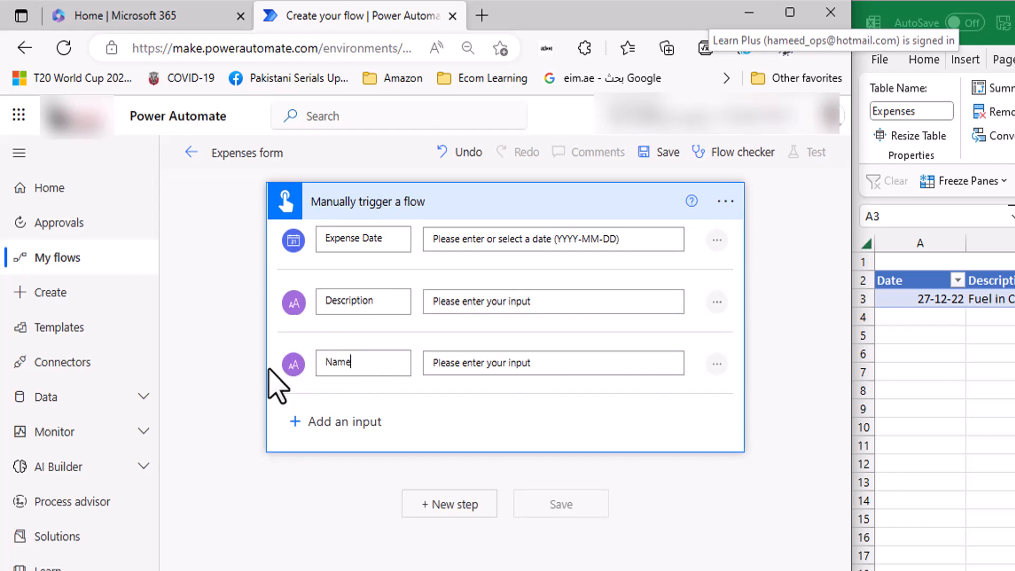
Add a number input titled Amount.
{"action": "left_click", "coordinate": [320, 423]}
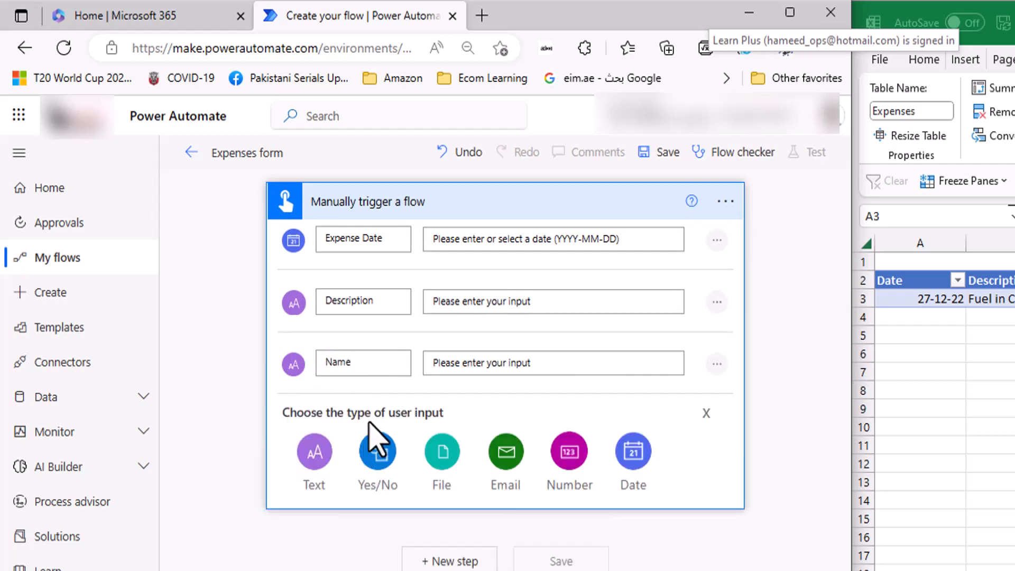
{"action": "left_click", "coordinate": [578, 481]}
{"action": "left_click_drag", "start_coordinate": [389, 417], "coordinate": [310, 436]}
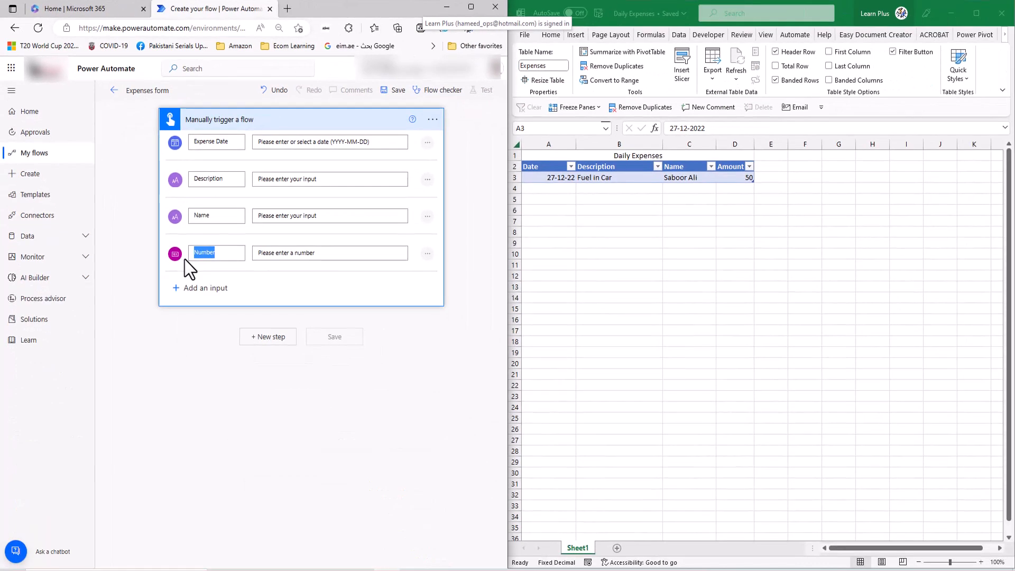
{"action": "type", "text": "Am"}
{"action": "type", "text": "ount"}
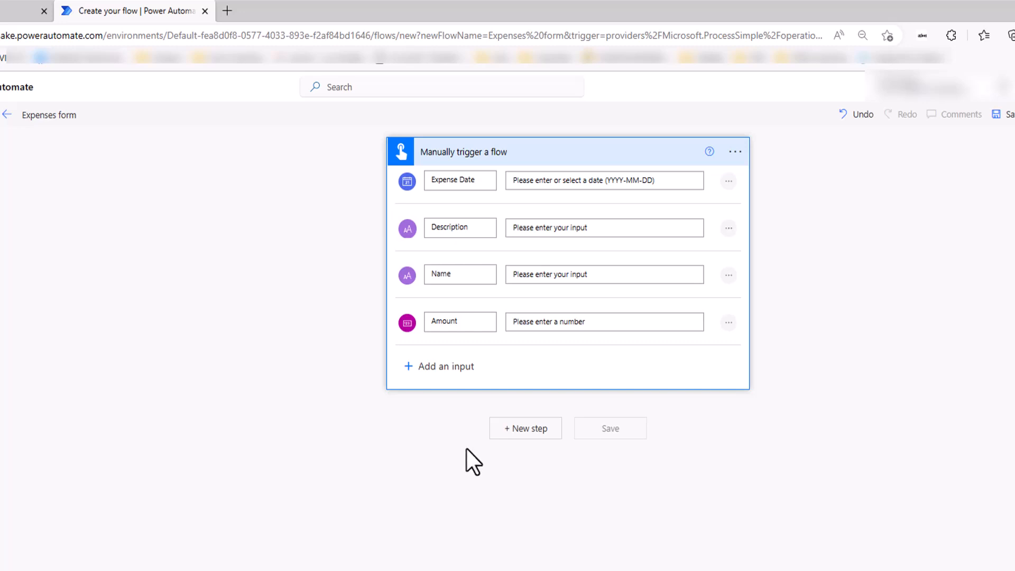
{"action": "left_click", "coordinate": [537, 434]}
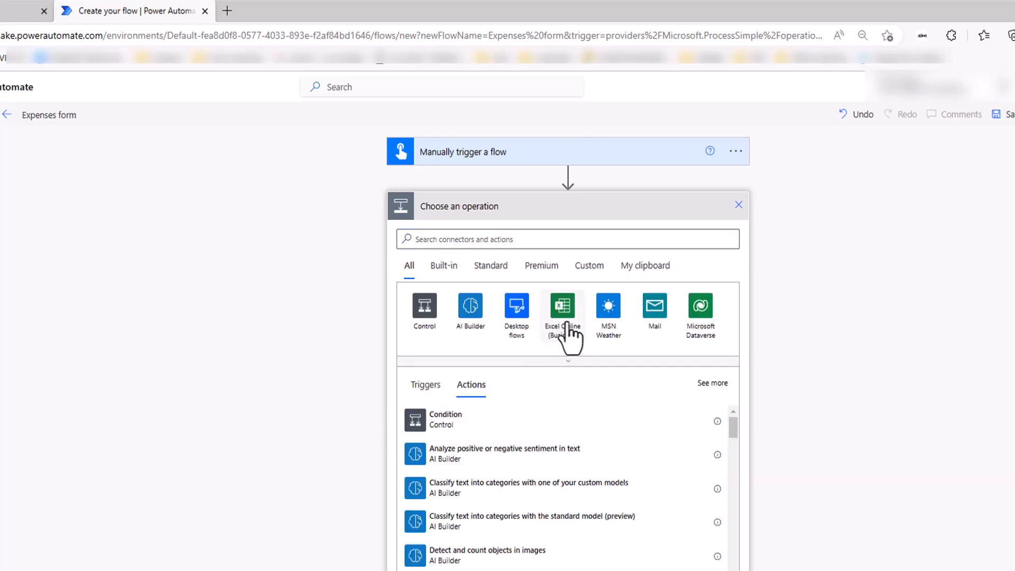
Choose the Excel Online (Business) connector and its Add a row into a table action.
{"action": "left_click", "coordinate": [566, 323]}
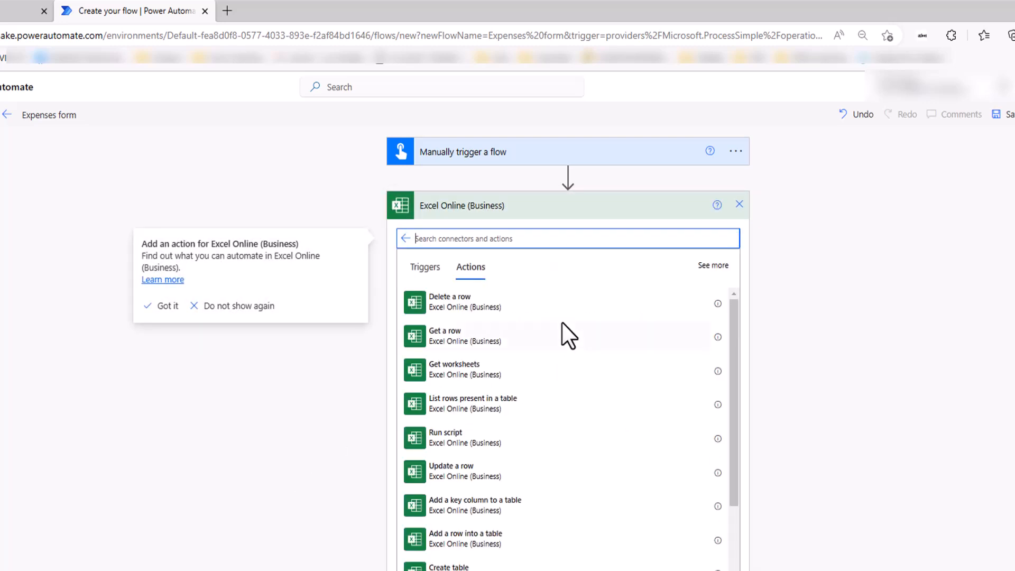
{"action": "left_click", "coordinate": [167, 306]}
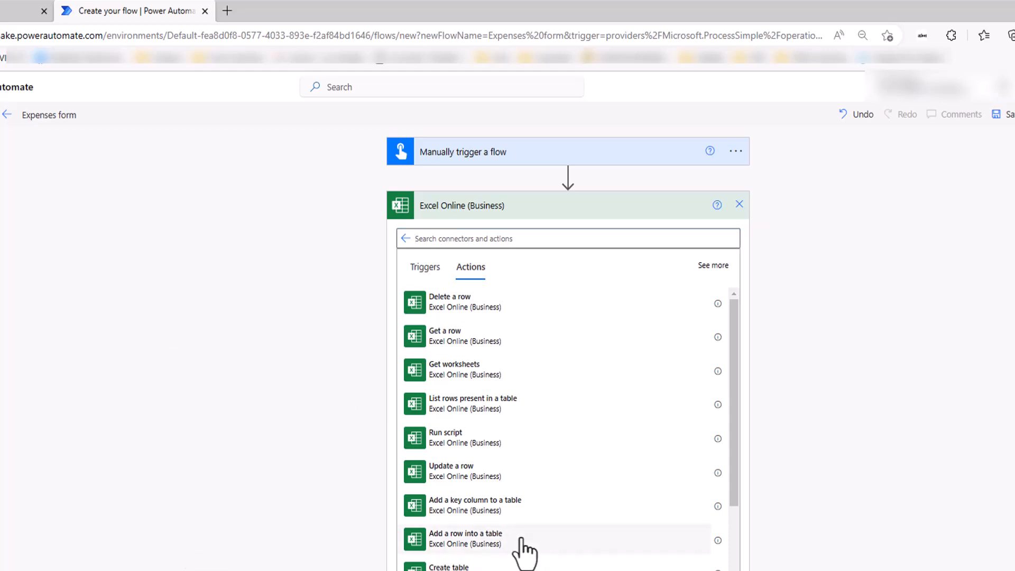
{"action": "scroll", "coordinate": [523, 550], "scroll_direction": "down", "scroll_amount": 1}
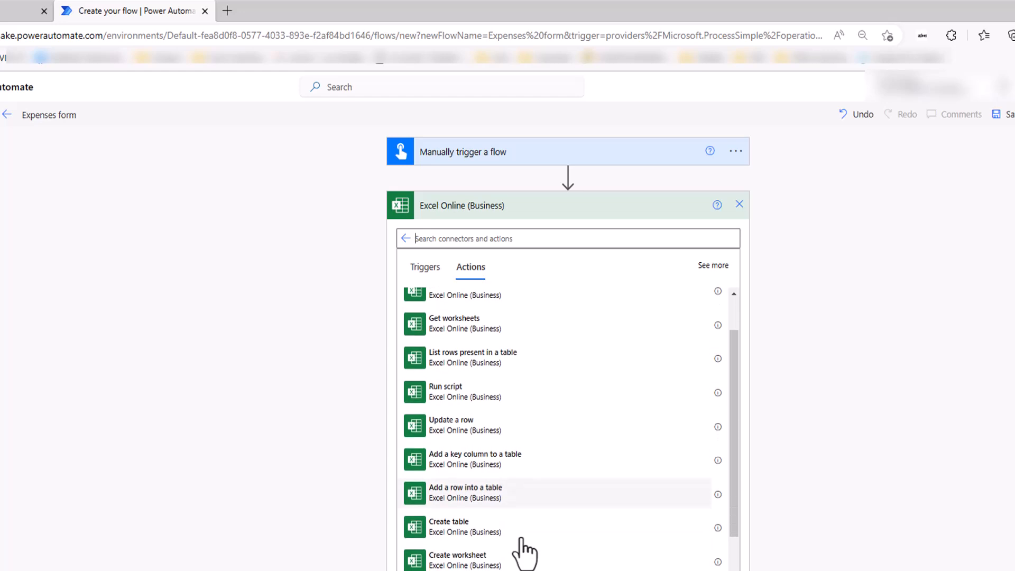
{"action": "left_click", "coordinate": [466, 500]}
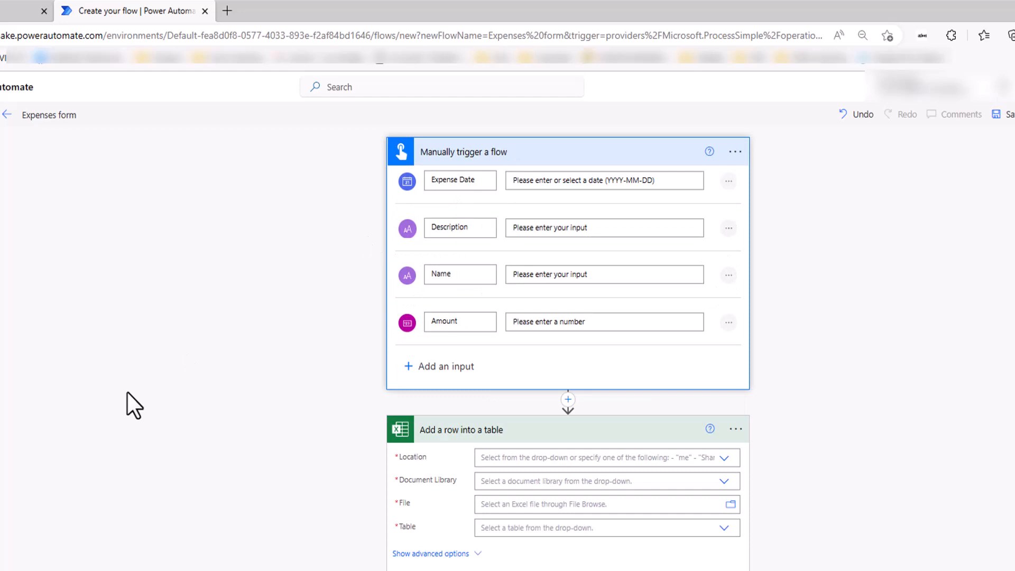
Set Location to OneDrive for Business and Document Library to OneDrive.
{"action": "left_click", "coordinate": [724, 458]}
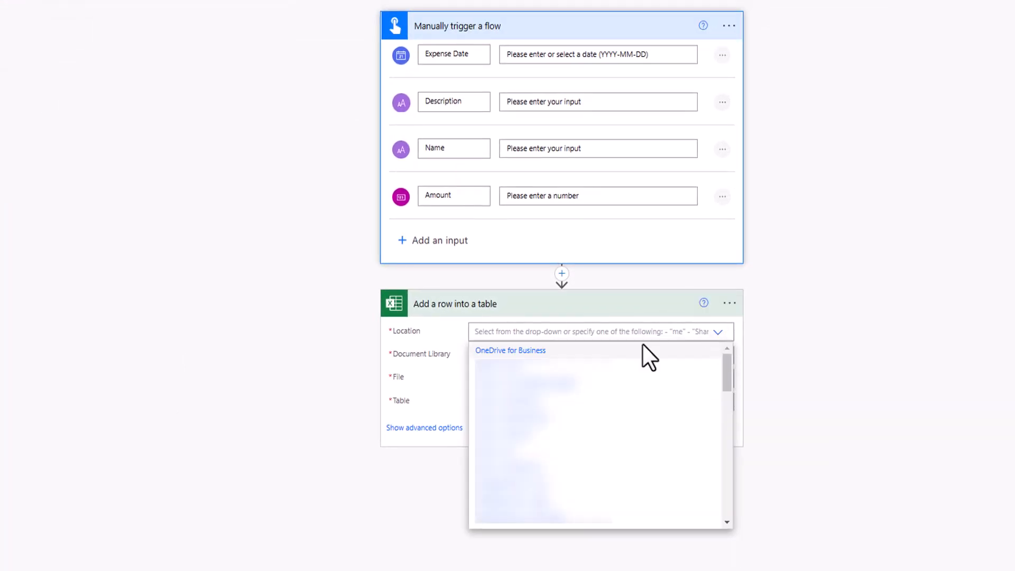
{"action": "left_click", "coordinate": [512, 352]}
{"action": "left_click", "coordinate": [718, 355]}
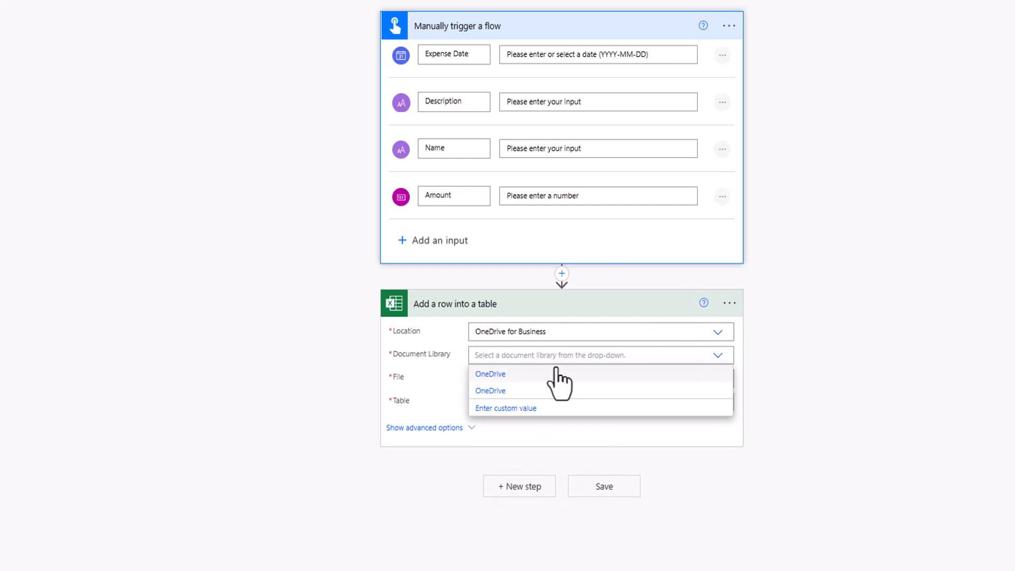
{"action": "left_click", "coordinate": [502, 374]}
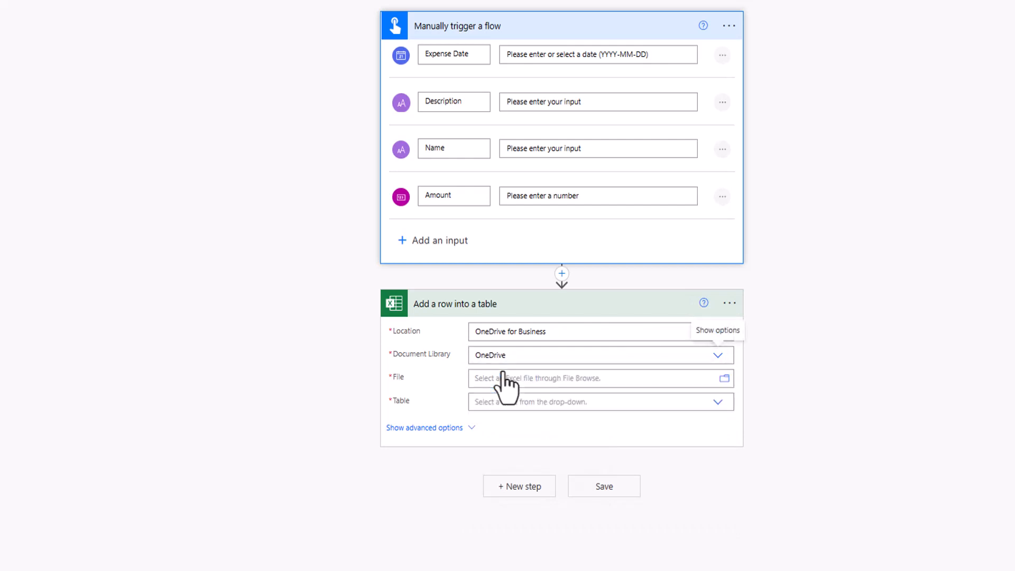
Pick Daily Expenses.xlsx from Files/My Automations/Income and Expenses and select the Expenses table.
{"action": "left_click", "coordinate": [724, 378]}
{"action": "left_click", "coordinate": [899, 251]}
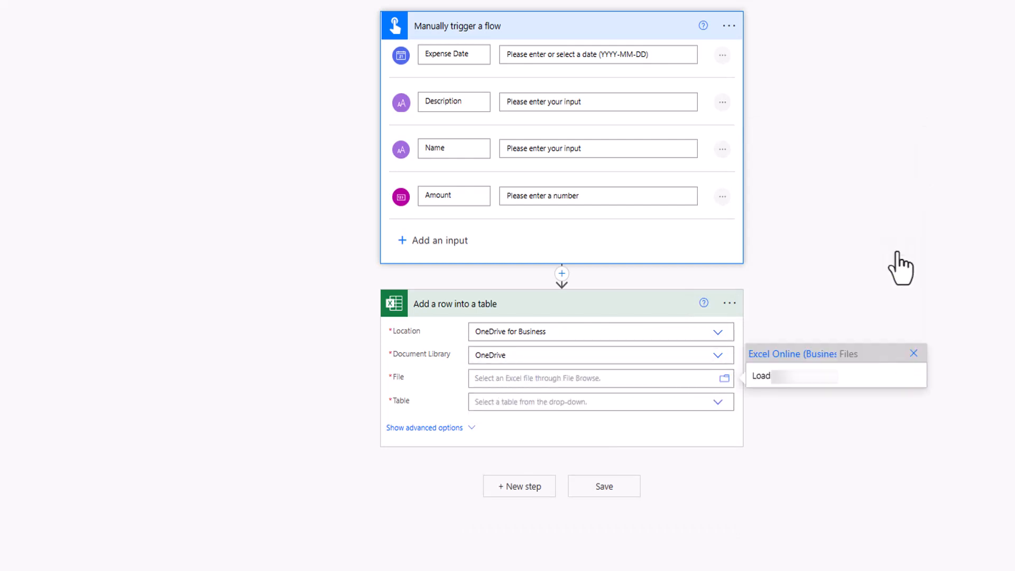
{"action": "left_click", "coordinate": [910, 311]}
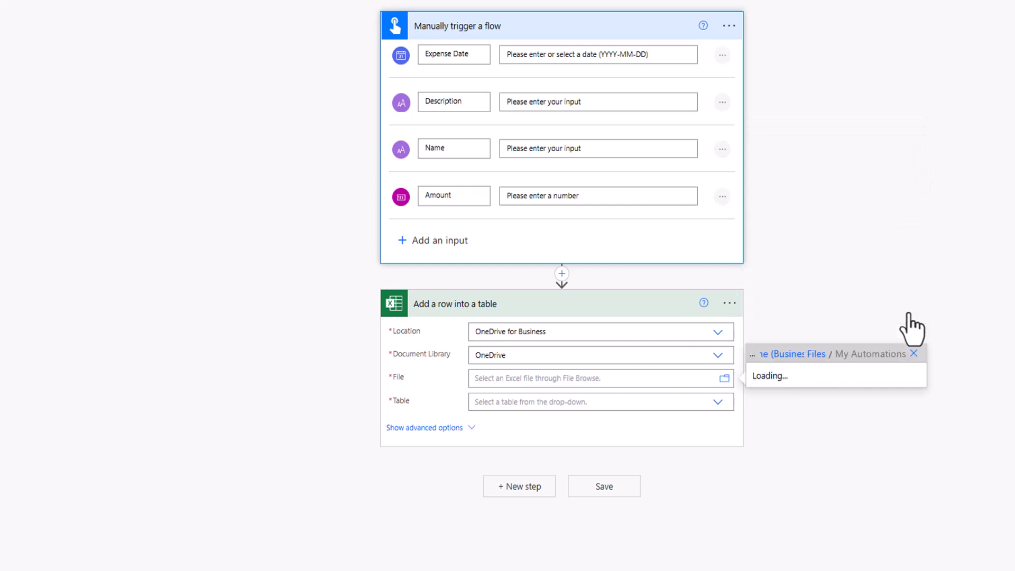
{"action": "left_click", "coordinate": [911, 338]}
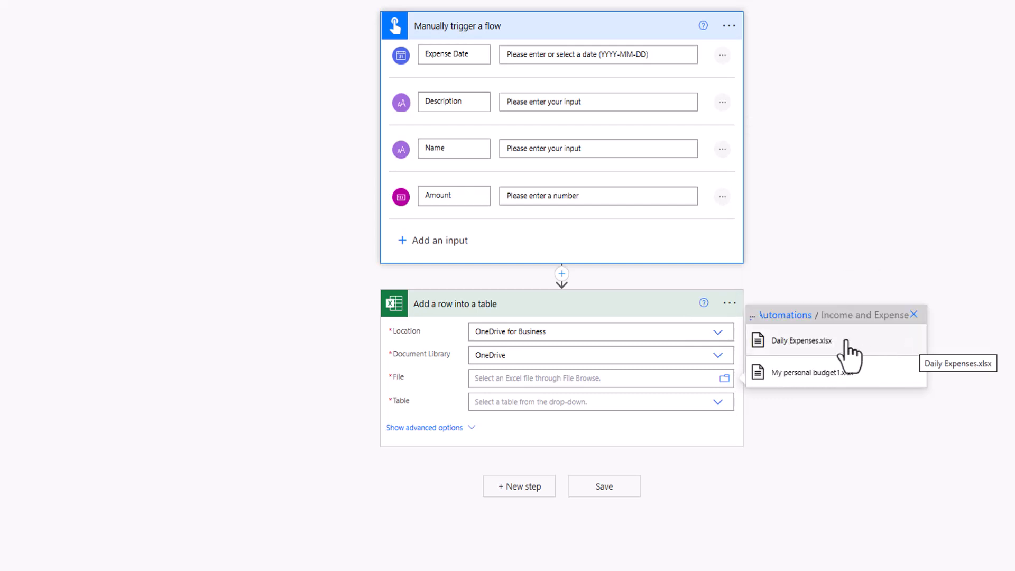
{"action": "left_click", "coordinate": [826, 348]}
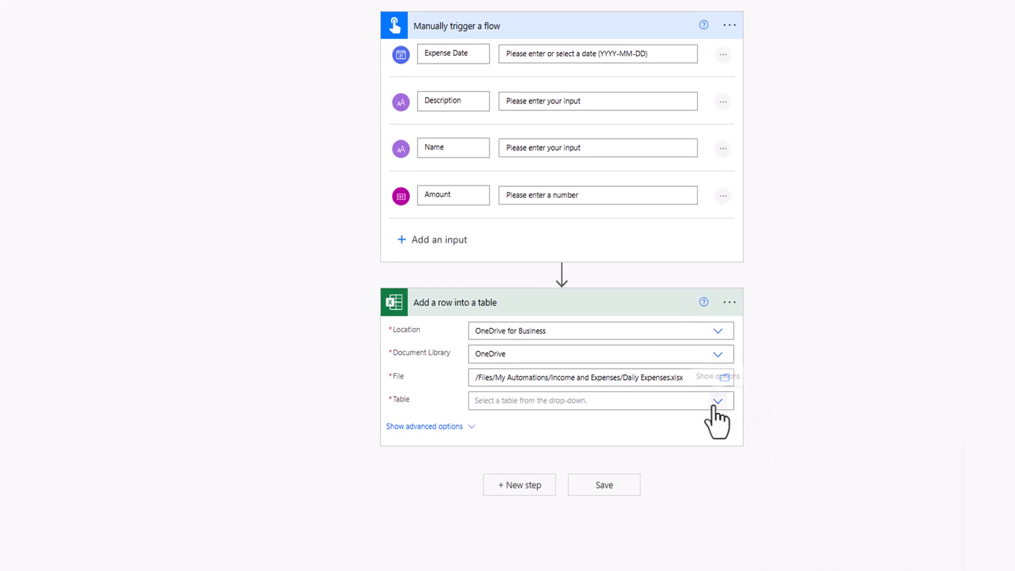
{"action": "left_click", "coordinate": [718, 401]}
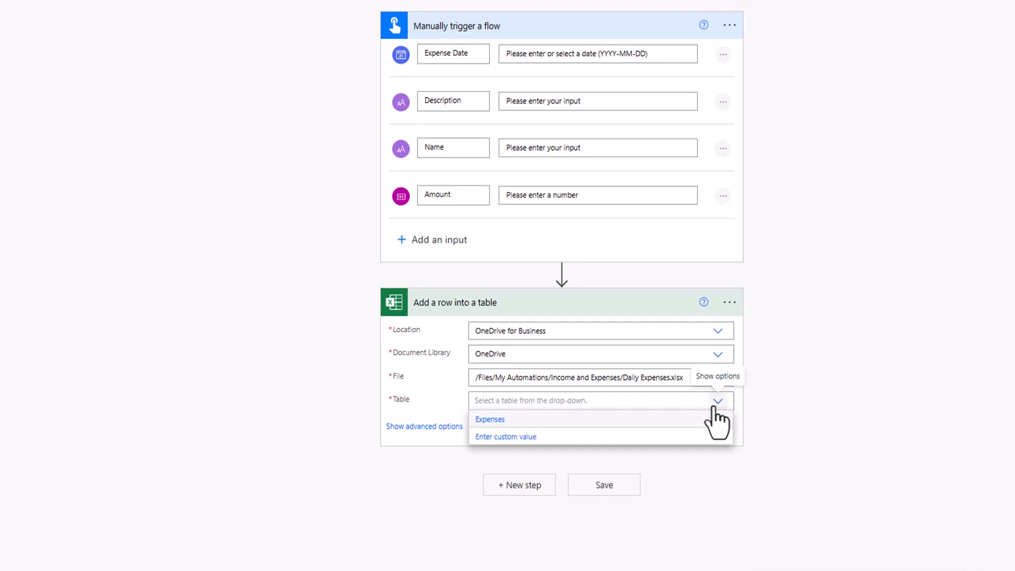
{"action": "left_click", "coordinate": [497, 421]}
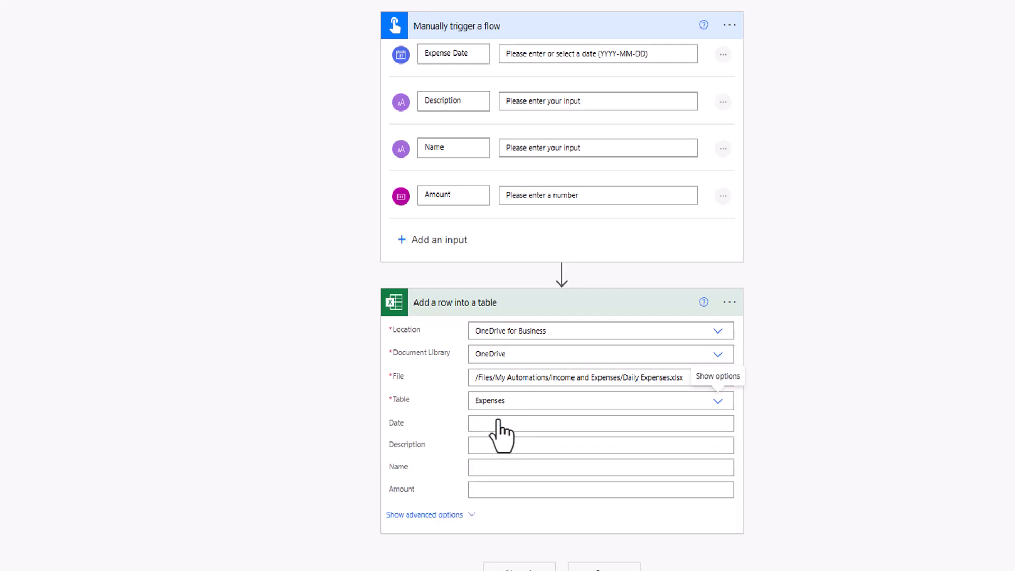
Map the Date, Description, Name and Amount columns to the matching trigger inputs.
{"action": "left_click", "coordinate": [497, 423]}
{"action": "left_click", "coordinate": [825, 523]}
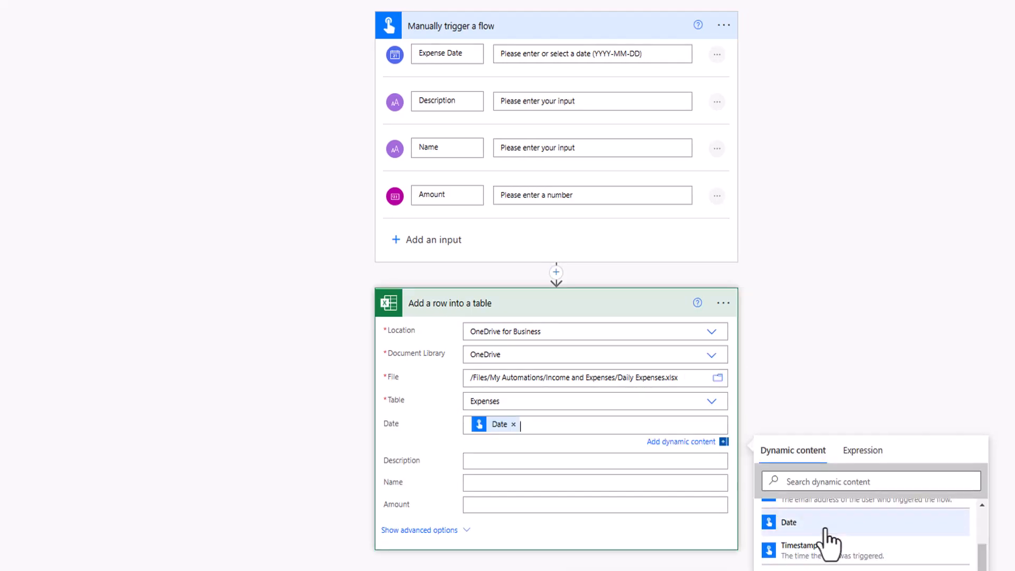
{"action": "left_click", "coordinate": [522, 460]}
{"action": "scroll", "coordinate": [816, 499], "scroll_direction": "down", "scroll_amount": 5}
{"action": "left_click", "coordinate": [797, 474]}
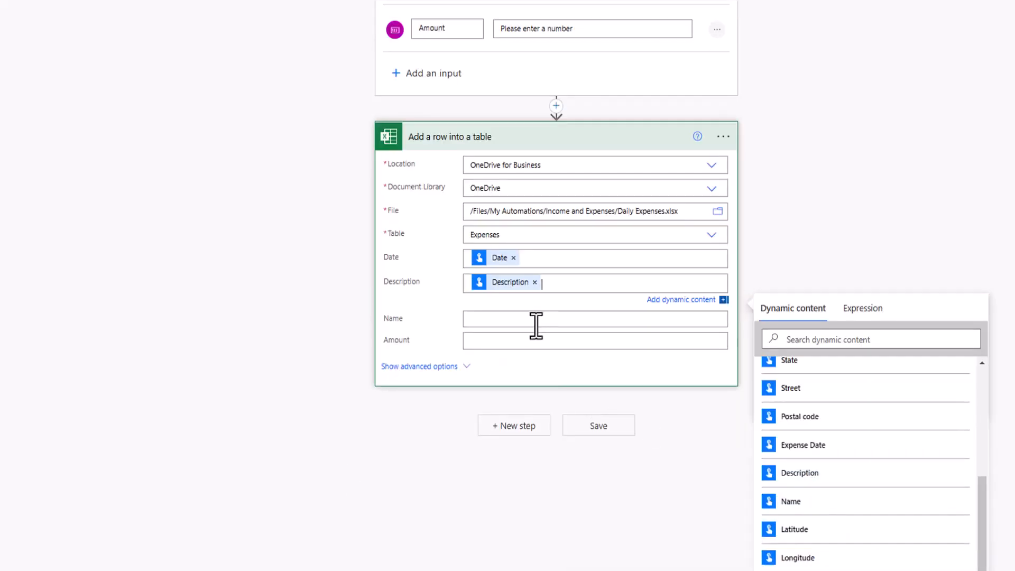
{"action": "left_click", "coordinate": [535, 321]}
{"action": "left_click", "coordinate": [825, 539]}
{"action": "left_click", "coordinate": [549, 379]}
{"action": "left_click", "coordinate": [751, 560]}
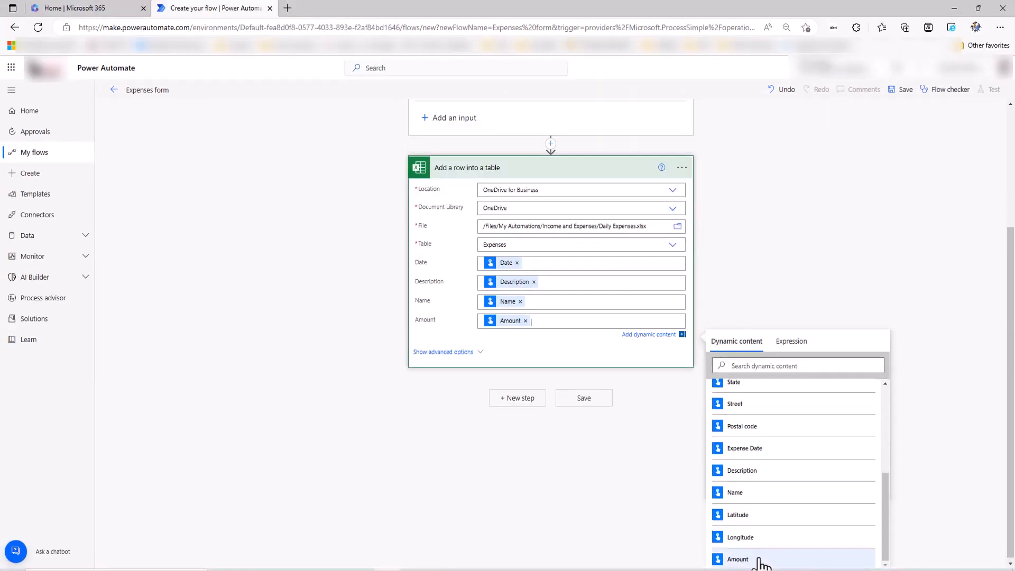
{"action": "left_click", "coordinate": [462, 512]}
Save the Expenses form flow.
{"action": "scroll", "coordinate": [316, 457], "scroll_direction": "up", "scroll_amount": 3}
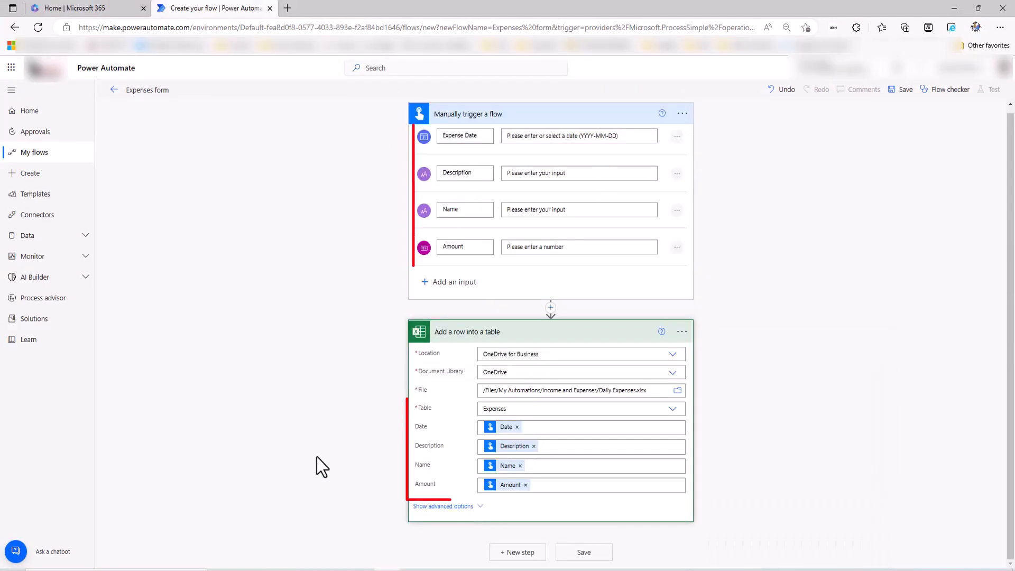
{"action": "left_click", "coordinate": [592, 556]}
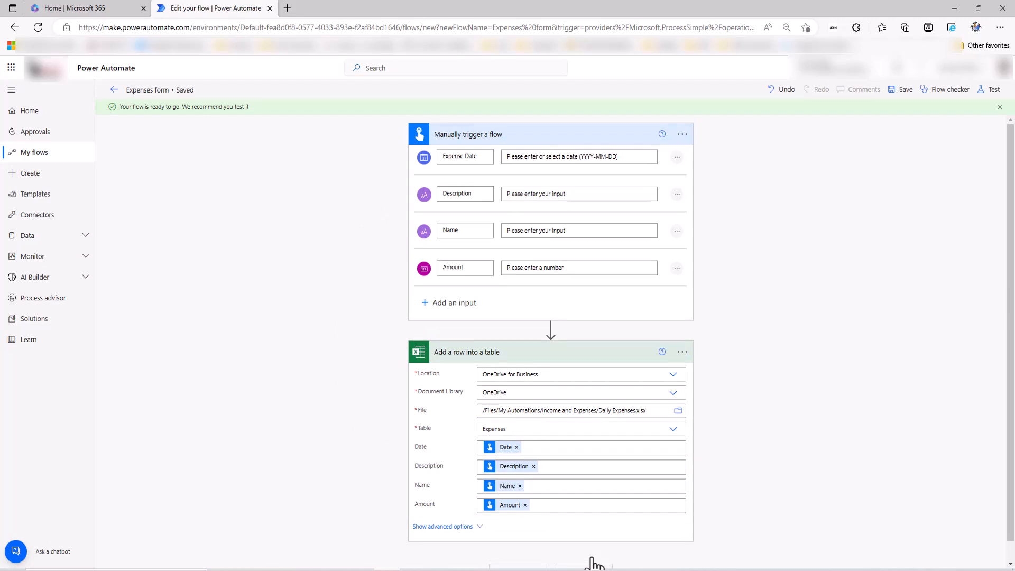
{"action": "left_click", "coordinate": [991, 90]}
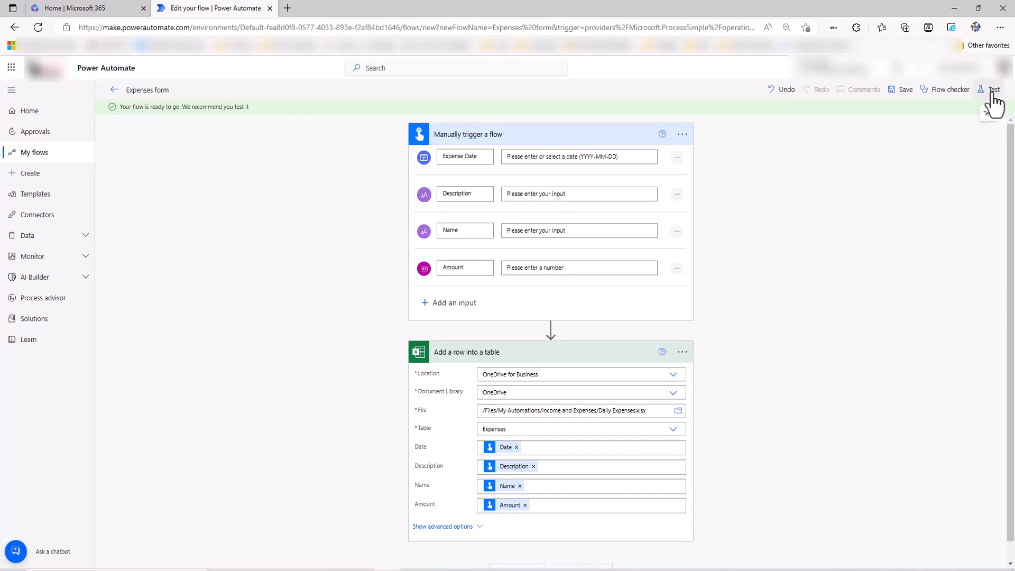
Start a manual test of the flow.
{"action": "left_click", "coordinate": [865, 114]}
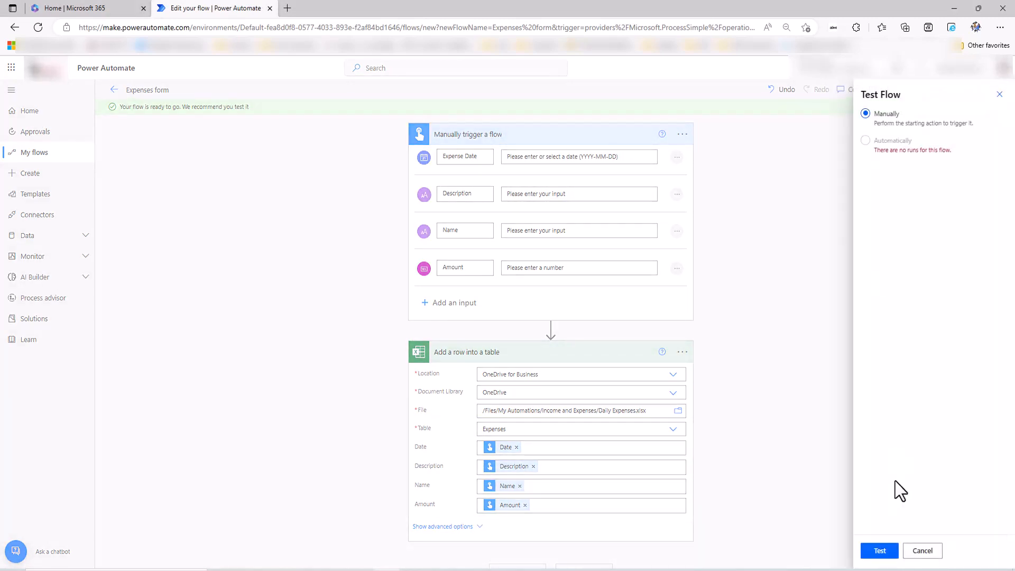
{"action": "left_click", "coordinate": [880, 550]}
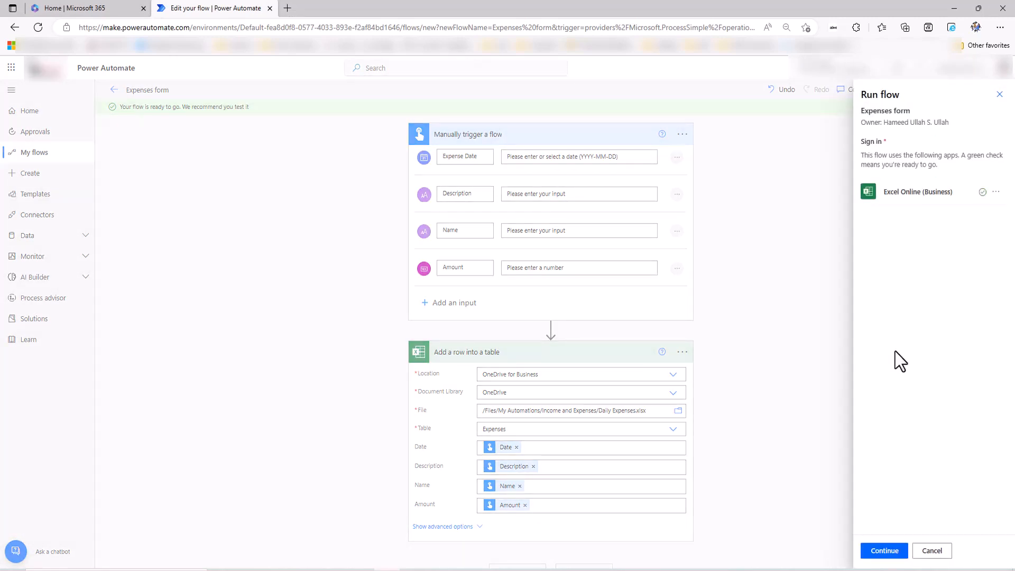
{"action": "left_click", "coordinate": [882, 551]}
Run it with date 2022-12-28, Mobile Recharge, a person's name and amount 50.
{"action": "left_click", "coordinate": [915, 267]}
{"action": "left_click", "coordinate": [912, 225]}
{"action": "type", "text": "Mobile Recharge"}
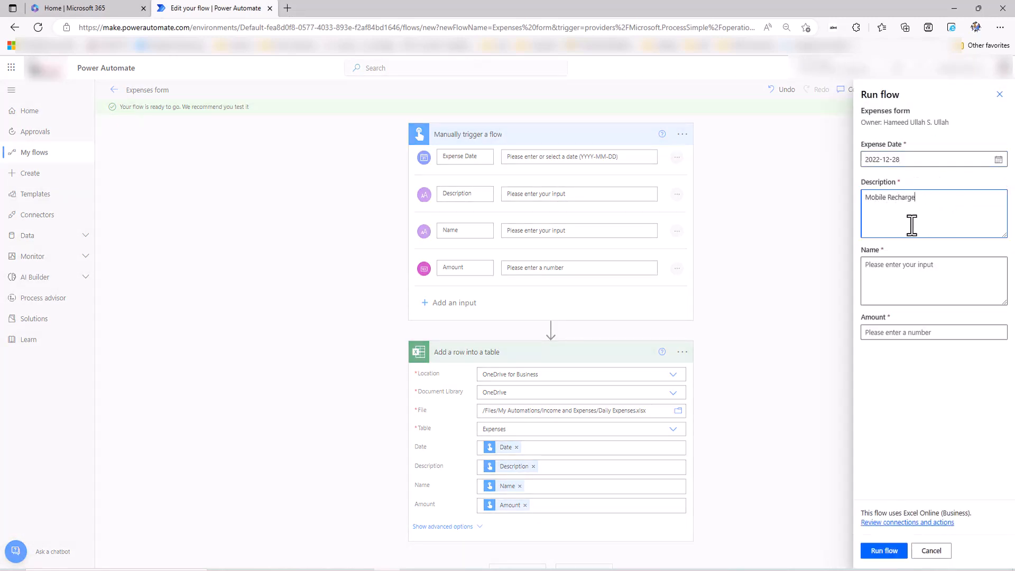
{"action": "left_click", "coordinate": [921, 280]}
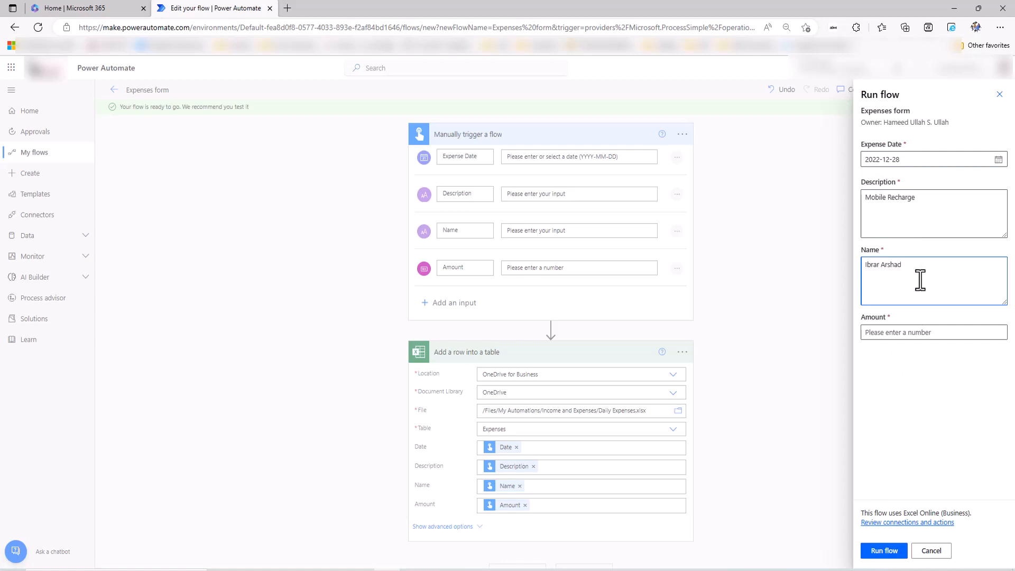
{"action": "left_click", "coordinate": [879, 334]}
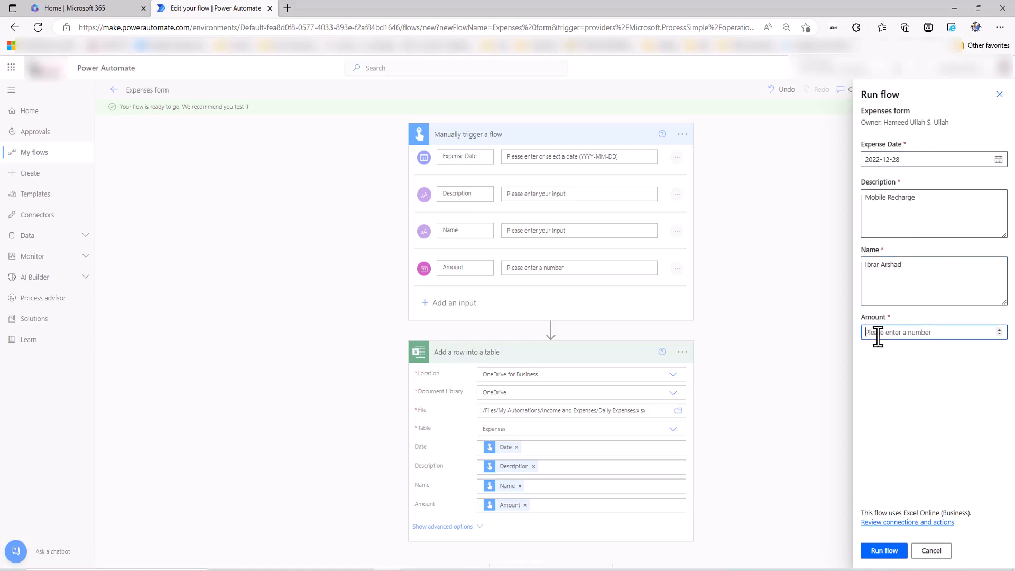
{"action": "type", "text": "50"}
{"action": "left_click", "coordinate": [884, 551]}
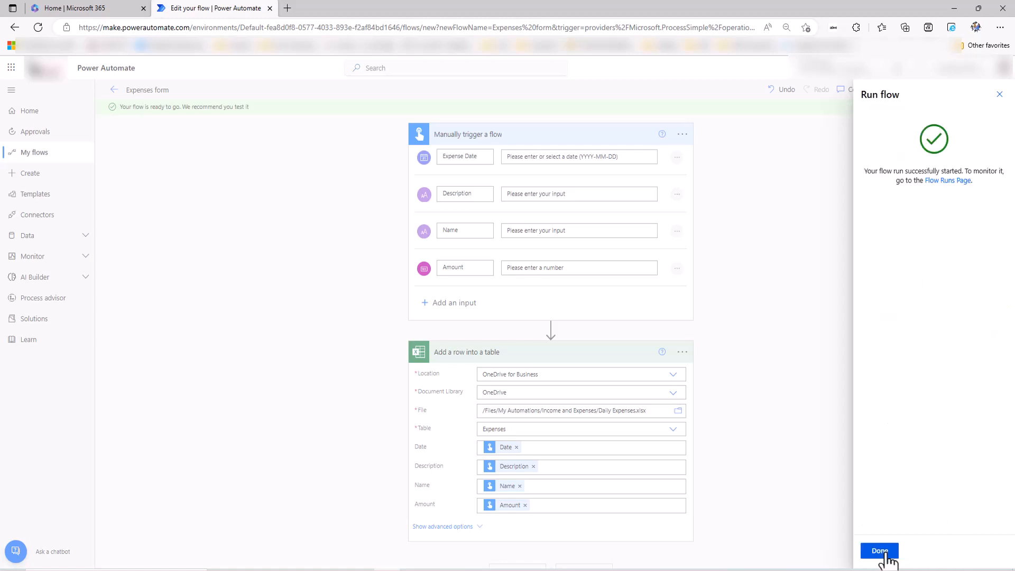
{"action": "left_click", "coordinate": [880, 551]}
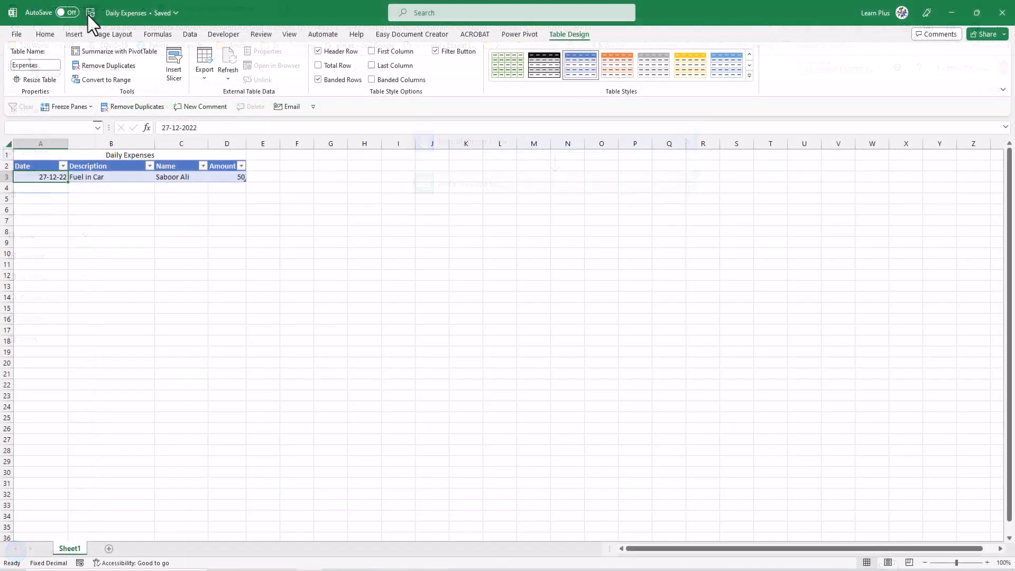
In the Daily Expenses sheet, select the new Mobile Recharge row for 50 dated 30-12-22.
{"action": "left_click", "coordinate": [123, 327]}
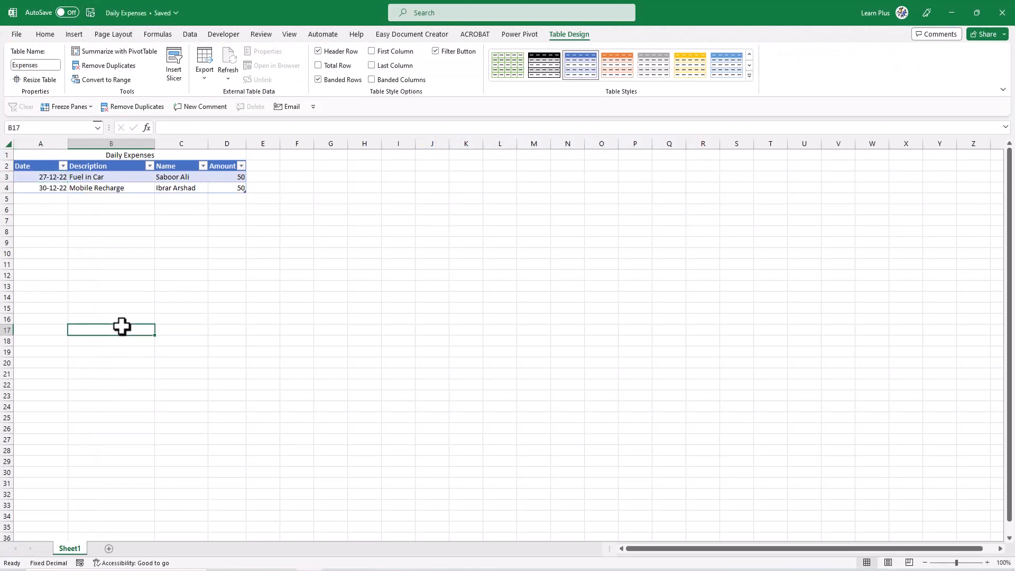
{"action": "left_click", "coordinate": [123, 188]}
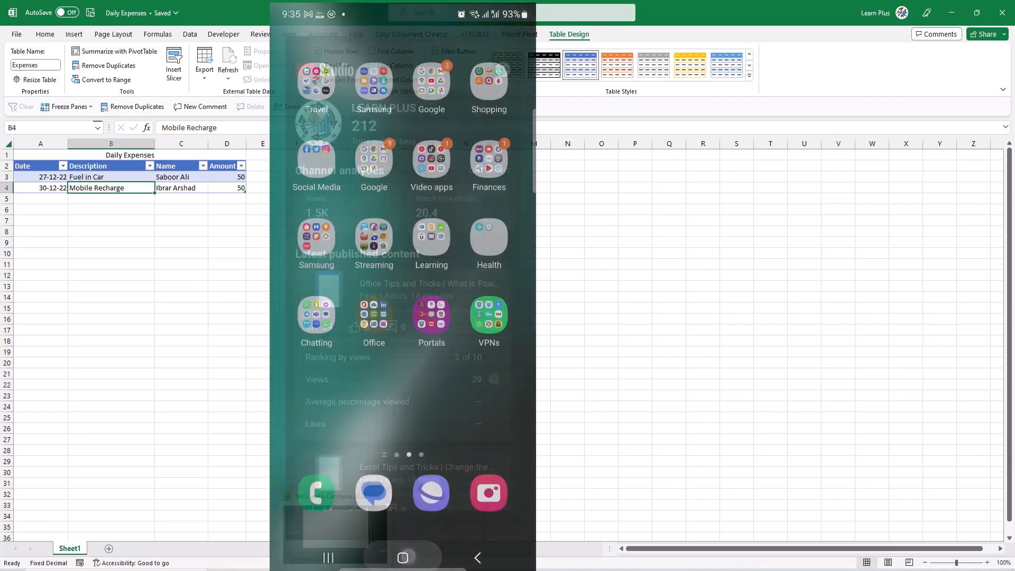
In the phone app's Buttons list, open the Expenses form flow and set the date to 2022-12-29.
{"action": "left_click", "coordinate": [466, 341]}
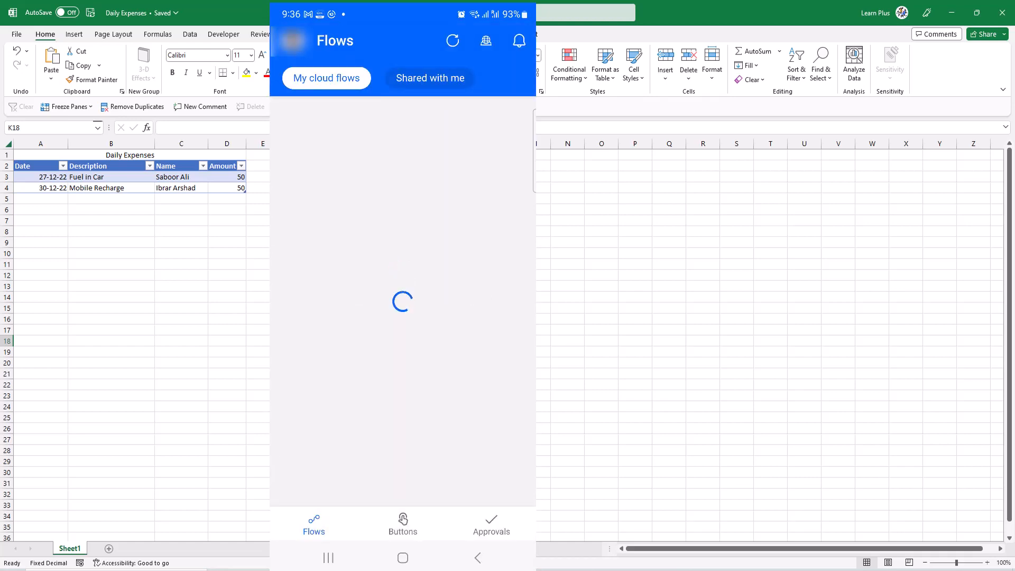
{"action": "left_click", "coordinate": [403, 524]}
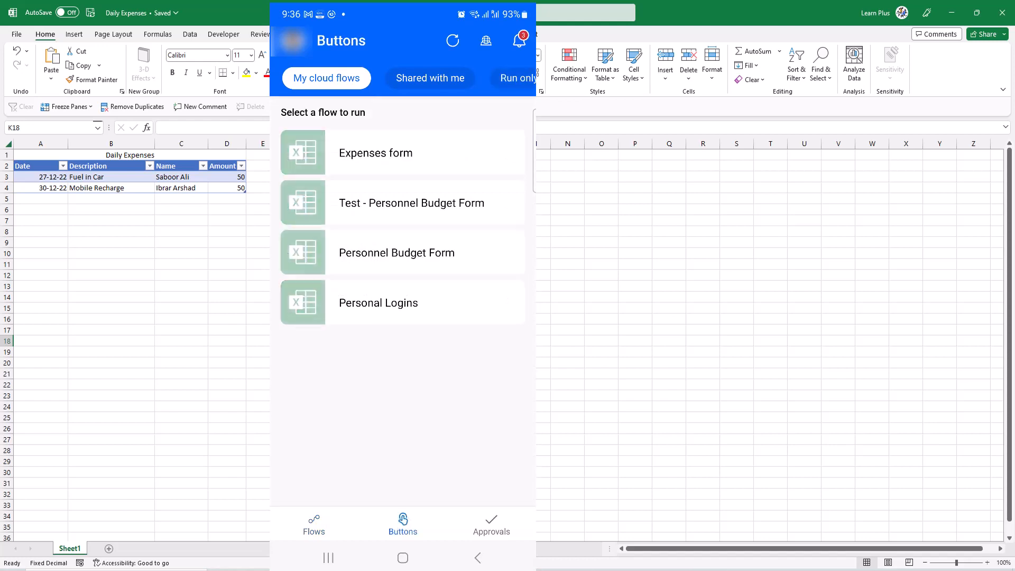
{"action": "left_click", "coordinate": [376, 152]}
{"action": "left_click", "coordinate": [313, 158]}
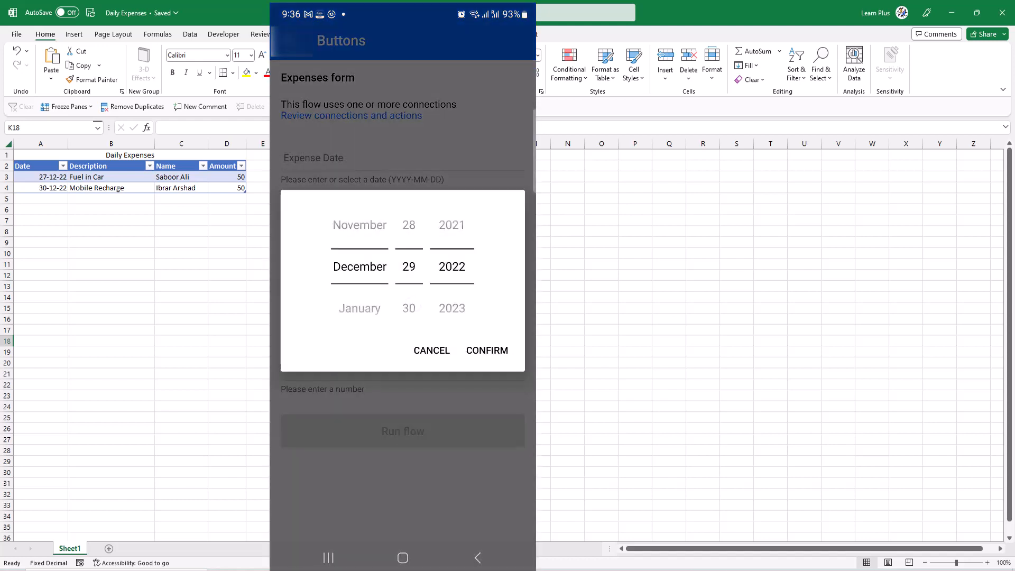
{"action": "left_click", "coordinate": [487, 351]}
Enter description 'Water bottles', the person's name and amount 120, then run the flow.
{"action": "left_click", "coordinate": [308, 225]}
{"action": "type", "text": "Water bottles"}
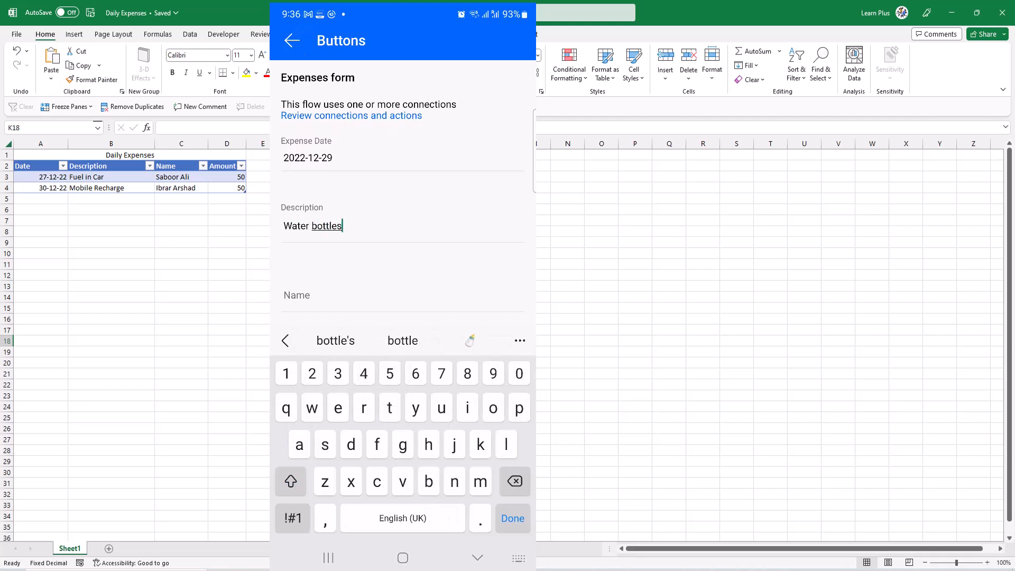
{"action": "left_click", "coordinate": [297, 295]}
{"action": "type", "text": "Israr"}
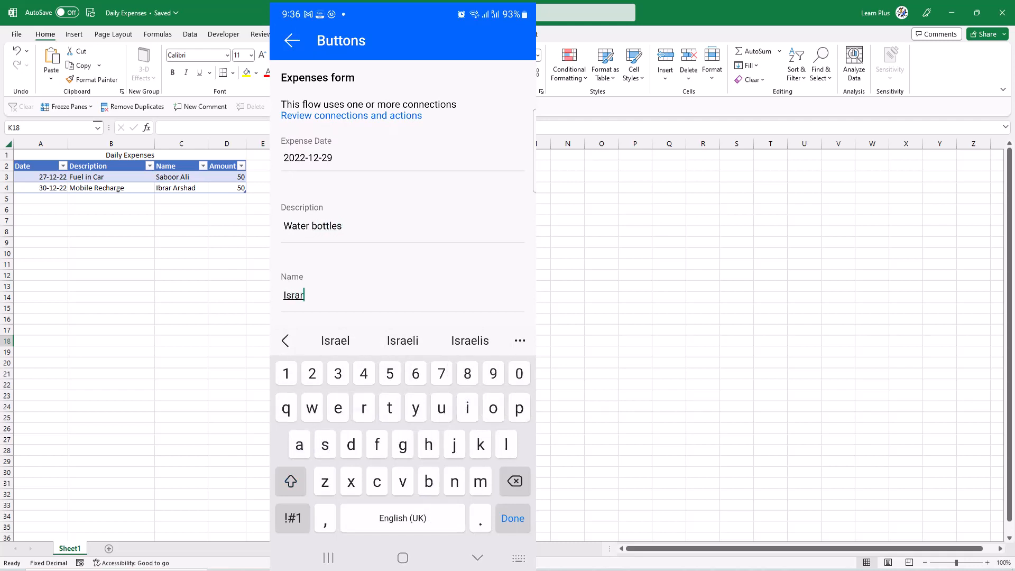
{"action": "scroll", "coordinate": [489, 238], "scroll_direction": "down", "scroll_amount": 1}
{"action": "left_click", "coordinate": [415, 308]}
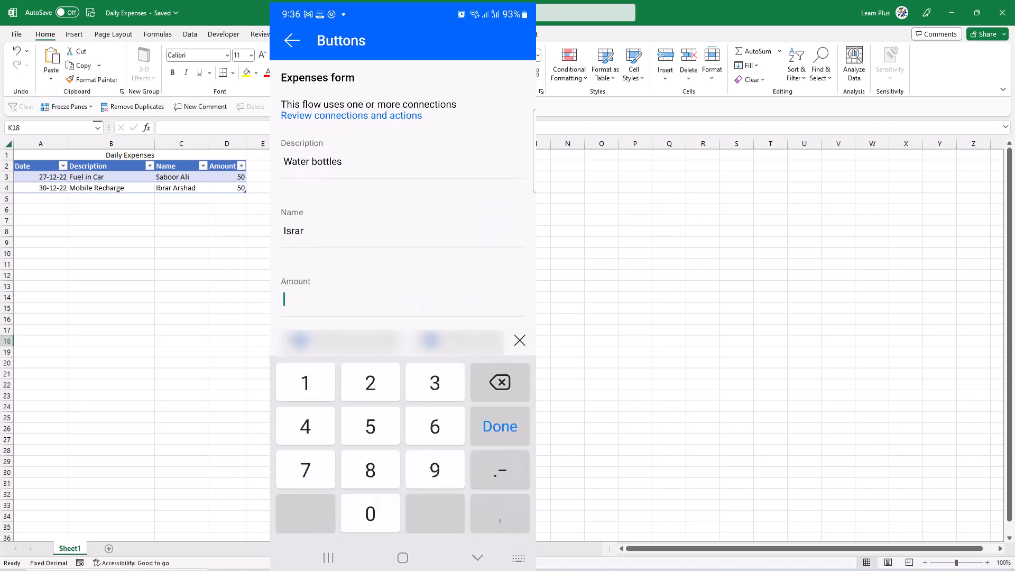
{"action": "type", "text": "120"}
{"action": "key", "text": "Return"}
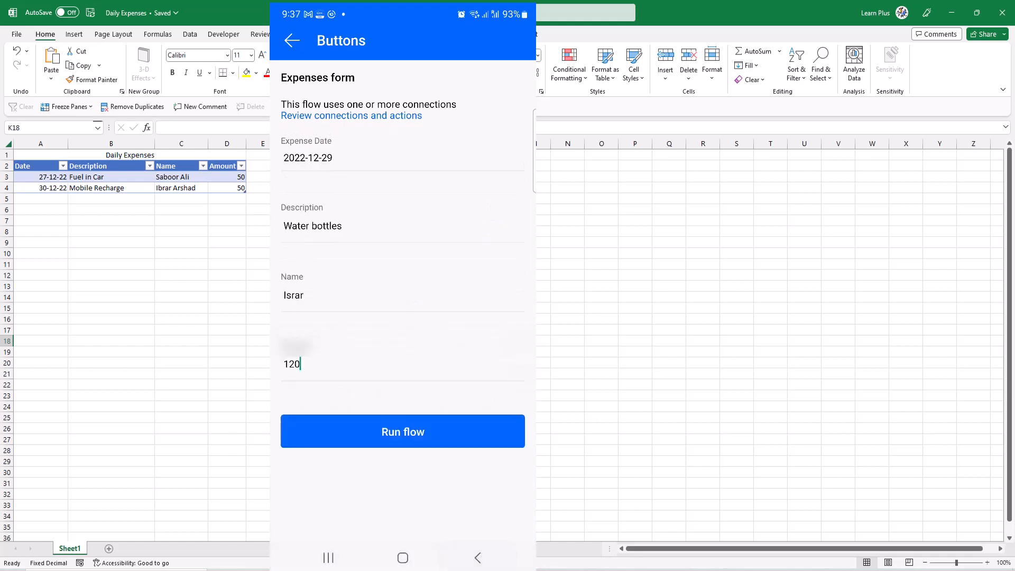
{"action": "left_click", "coordinate": [465, 435]}
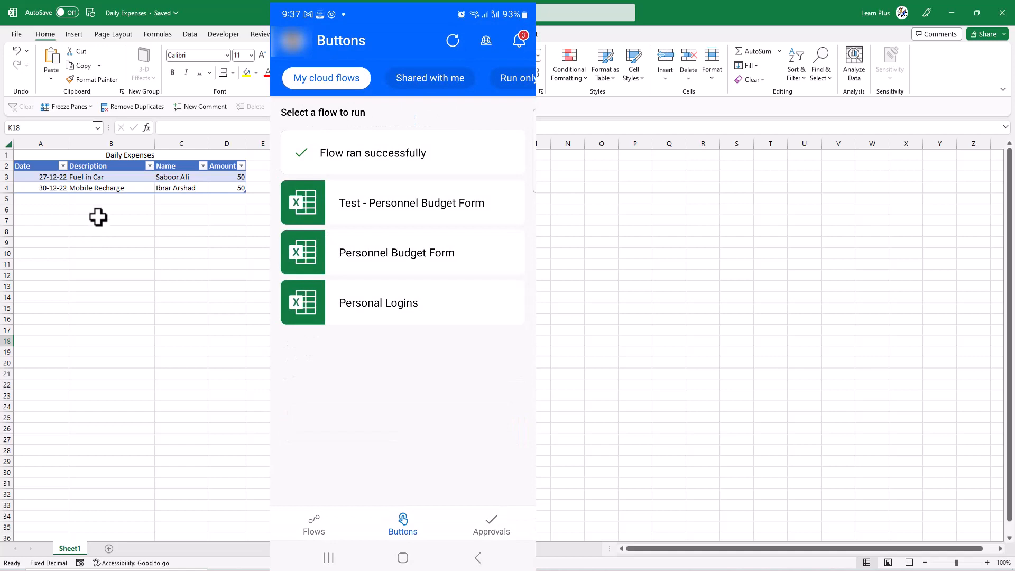
{"action": "left_click", "coordinate": [91, 235]}
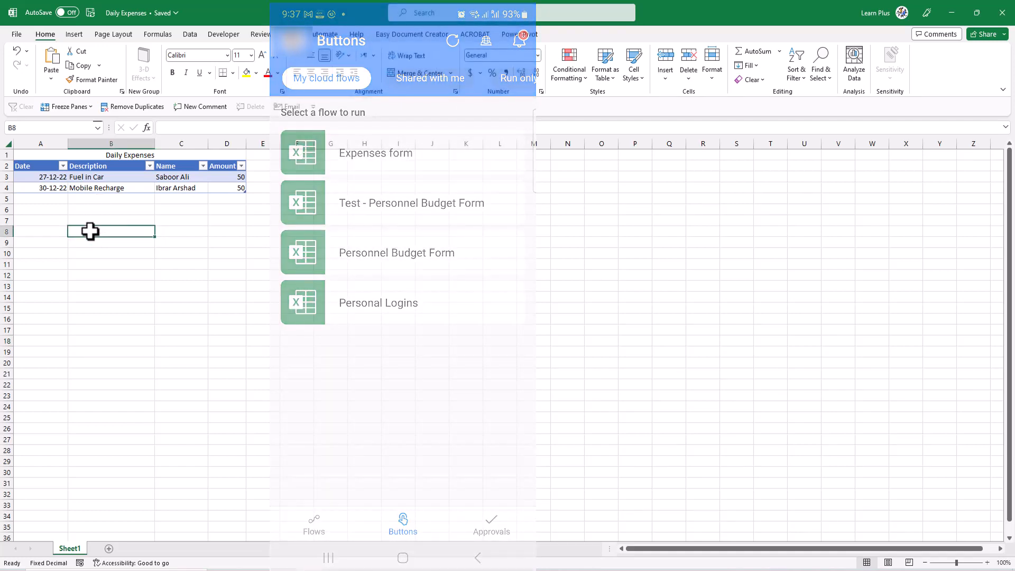
Check row 5 of the Expenses table: Water bottles, 120, dated 30-12-22.
{"action": "left_click", "coordinate": [87, 223]}
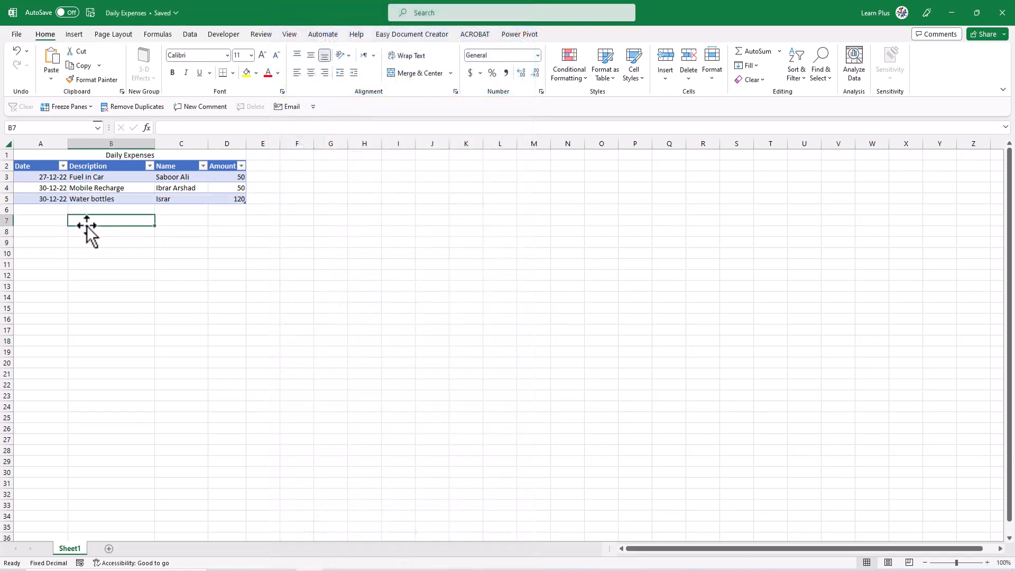